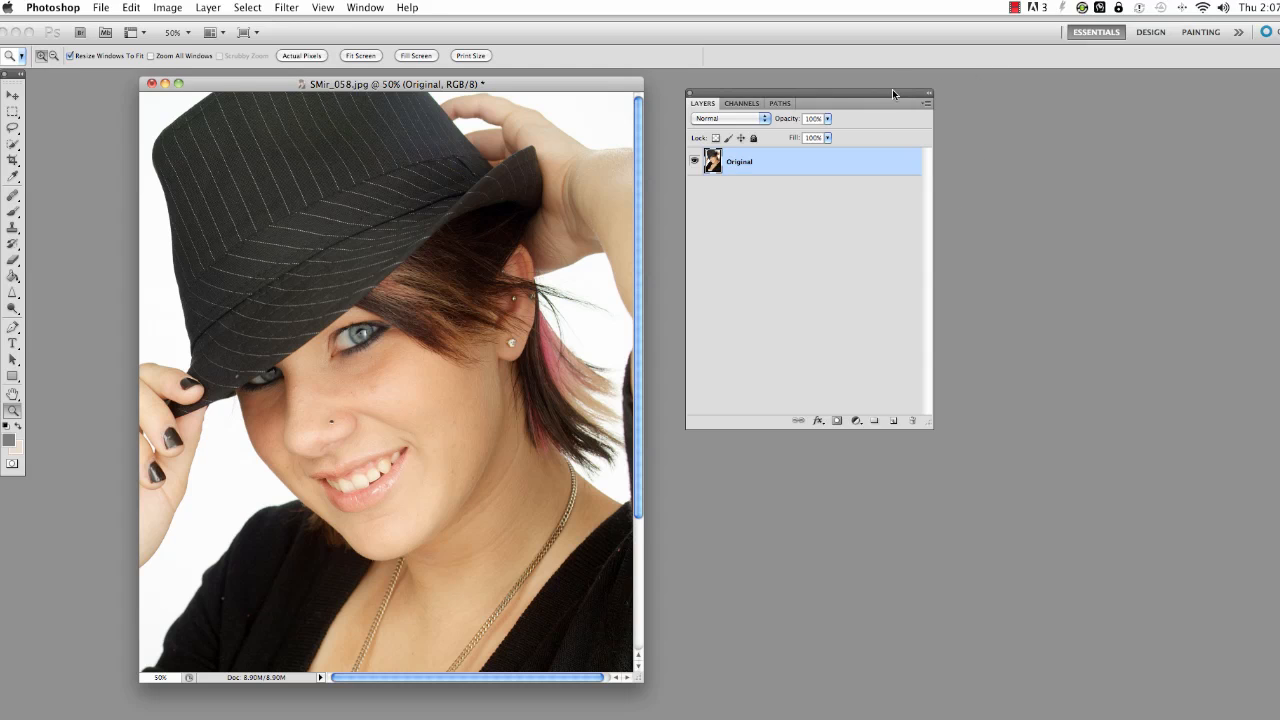
# Step: Duplicate the Original layer and rename the copy Topaz
pyautogui.moveTo(893, 93); pyautogui.dragTo(884, 101)
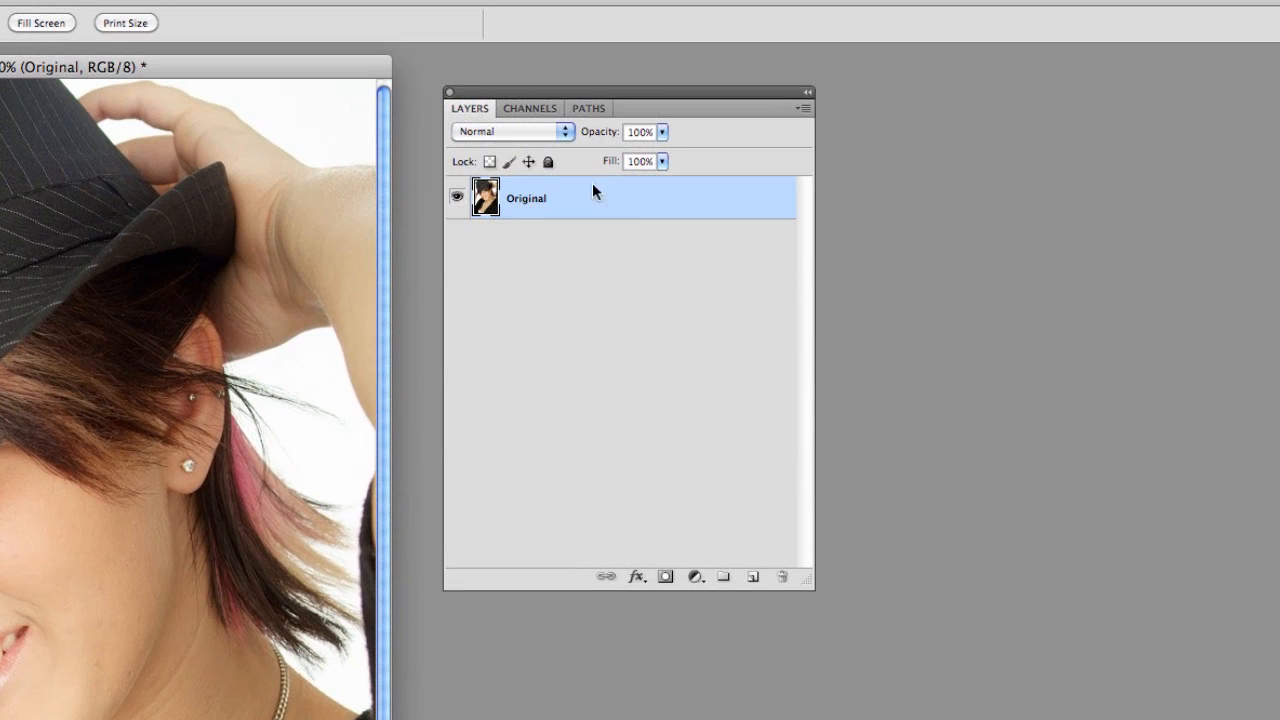
pyautogui.moveTo(564, 200); pyautogui.dragTo(749, 577)
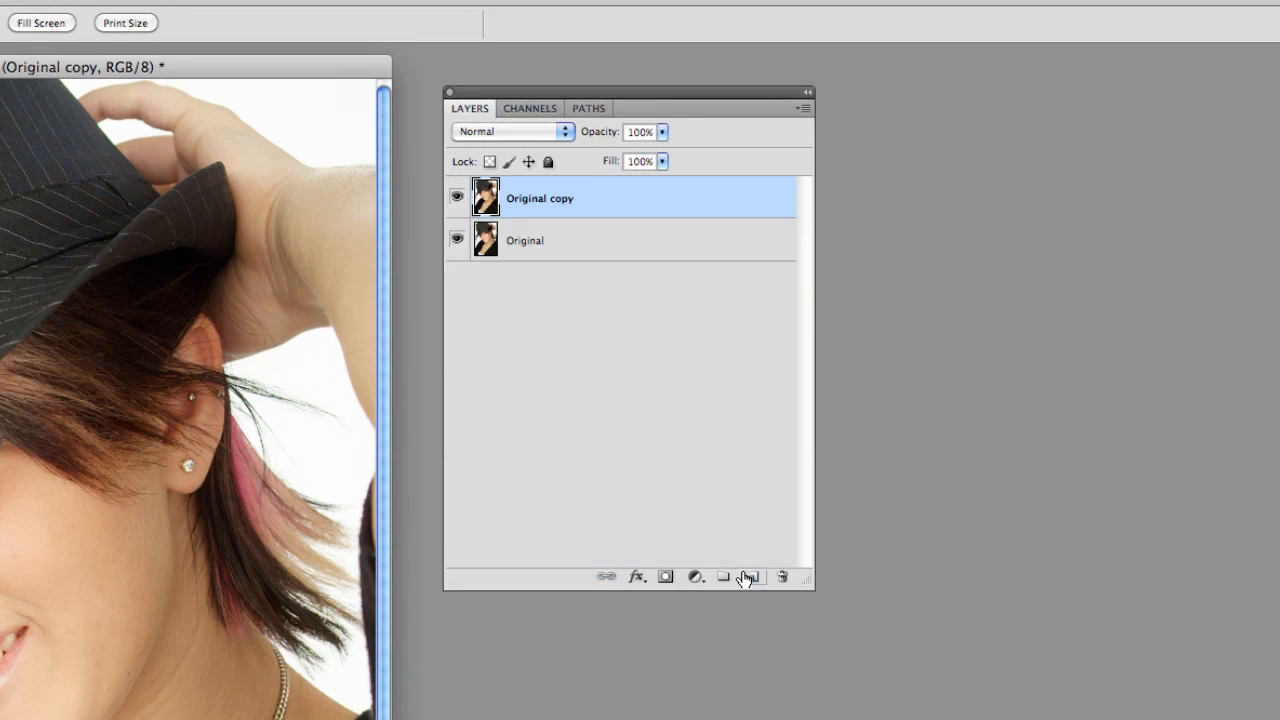
pyautogui.doubleClick(552, 197)
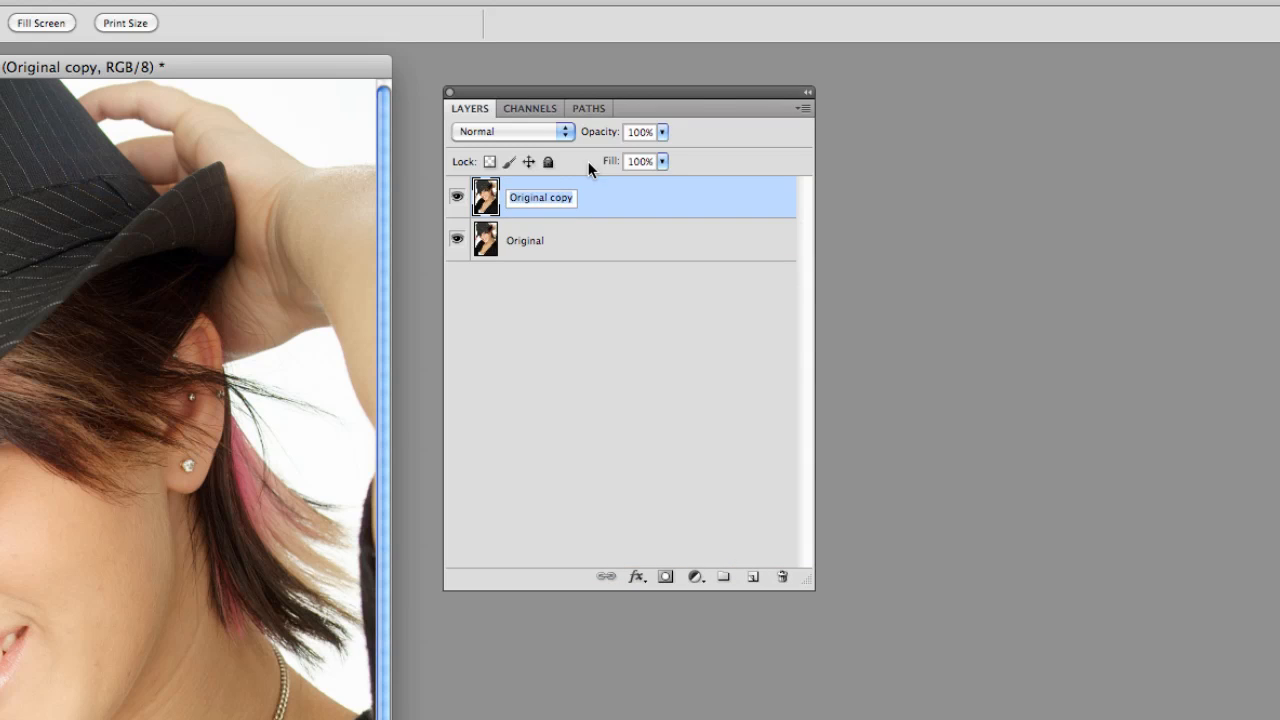
pyautogui.write('Topaz')
pyautogui.press('Return')
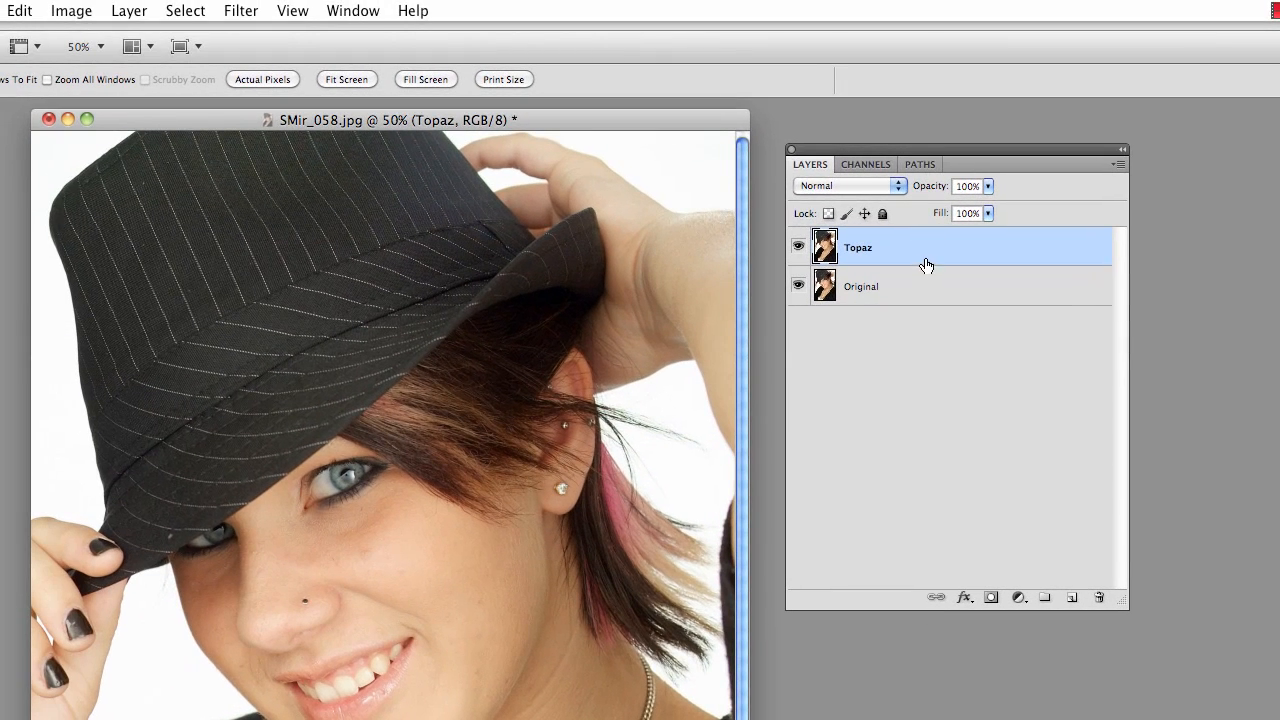
# Step: Open the Topaz Adjust 4 filter on the Topaz layer, preview the Dramatic preset and select Portrait Drama instead
pyautogui.click(245, 12)
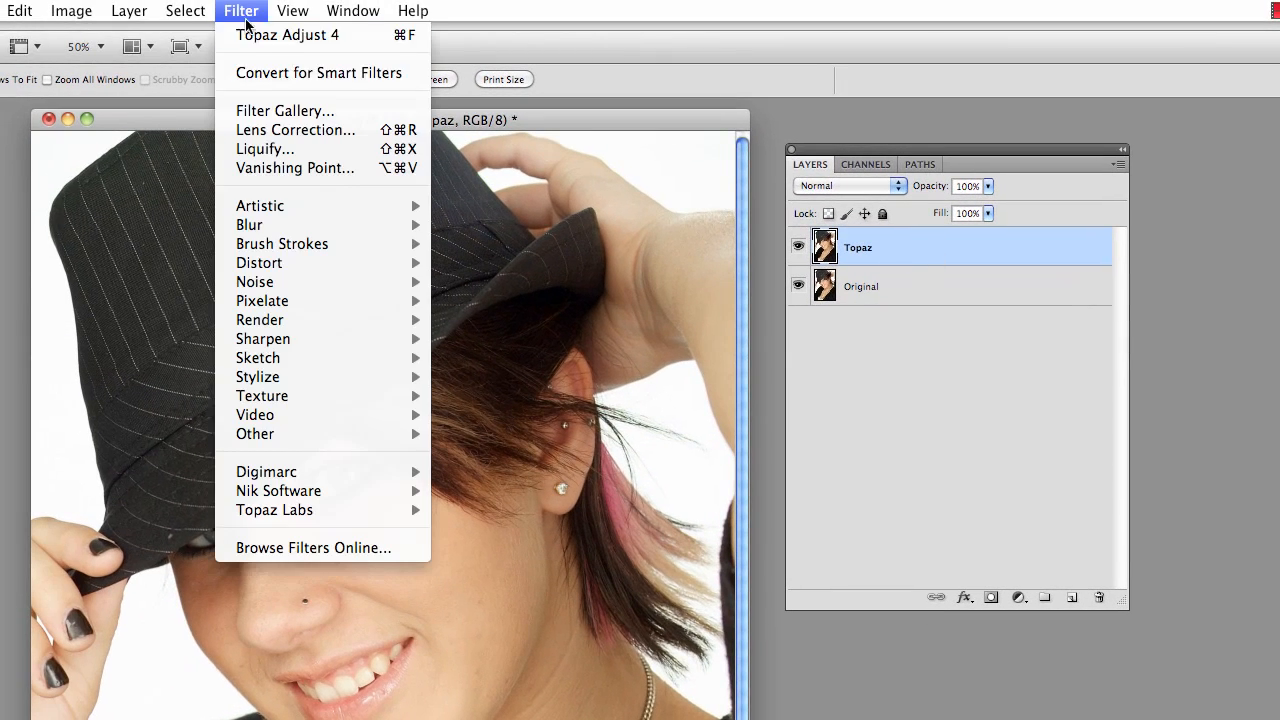
pyautogui.moveTo(331, 510)
pyautogui.click(496, 512)
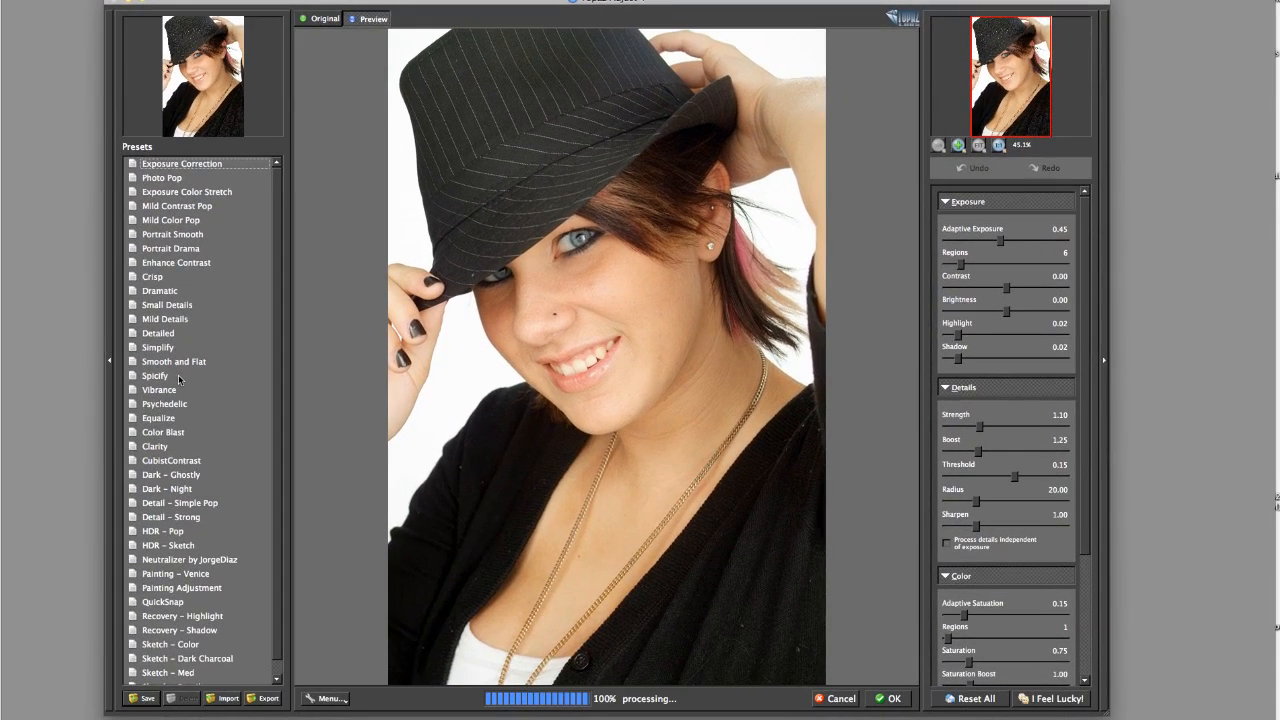
pyautogui.click(169, 292)
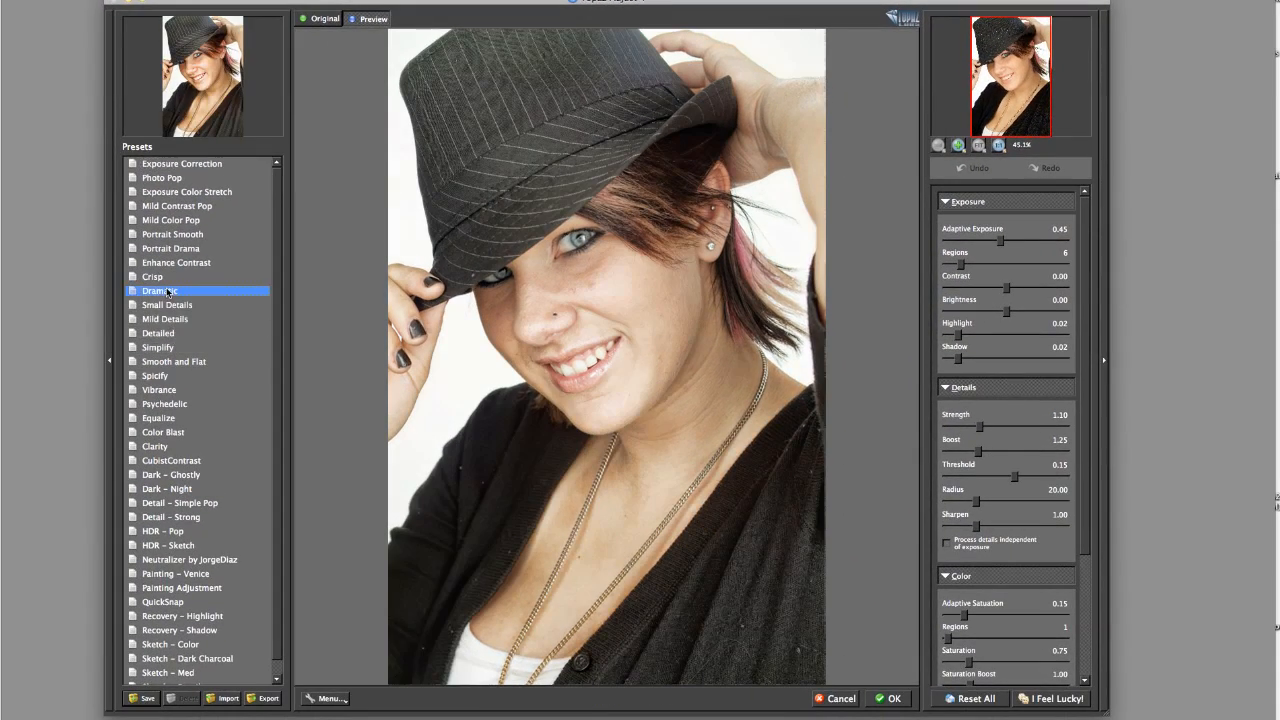
pyautogui.click(185, 249)
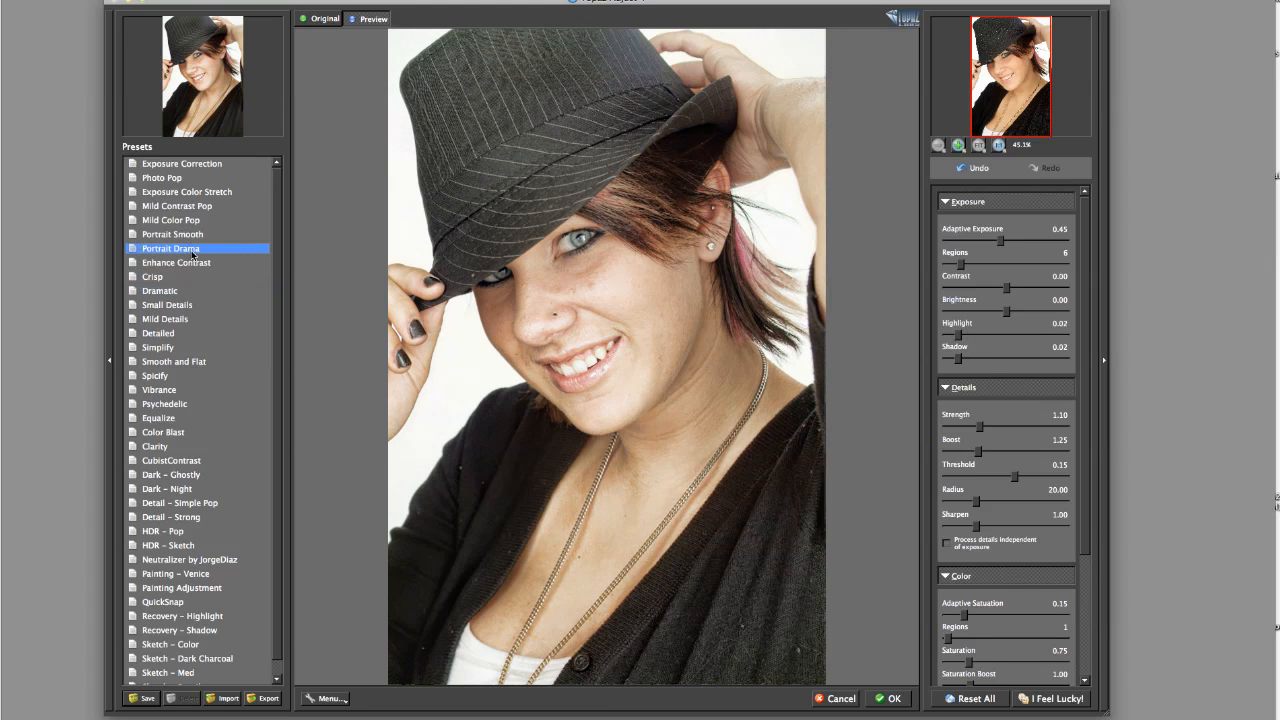
# Step: Compare the original photo with the Portrait Drama preview and apply the filter
pyautogui.click(326, 19)
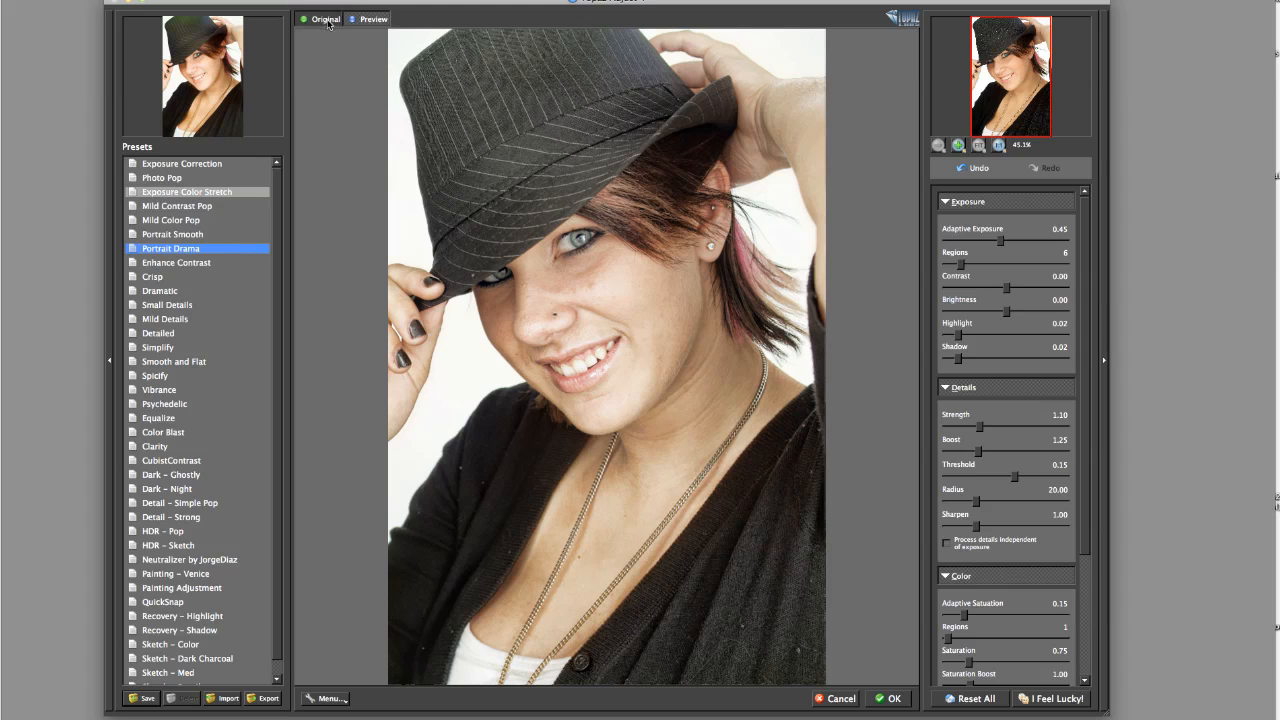
pyautogui.click(363, 20)
pyautogui.click(355, 20)
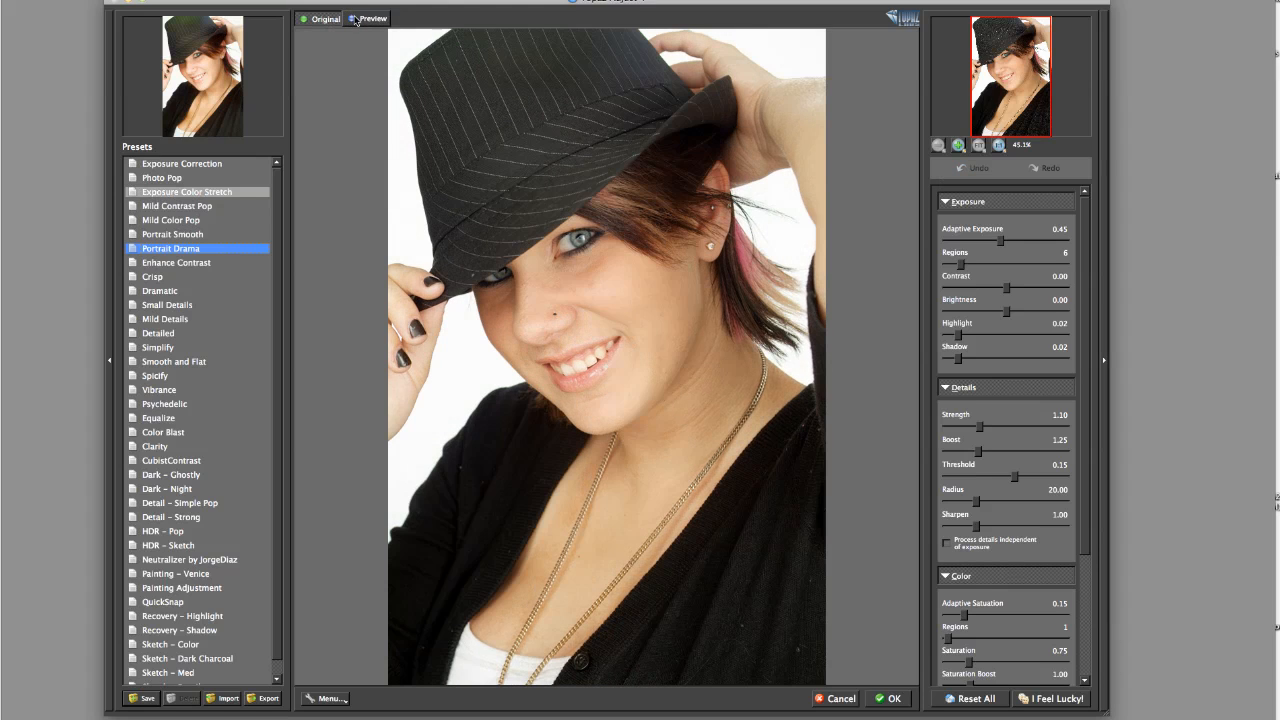
pyautogui.click(364, 20)
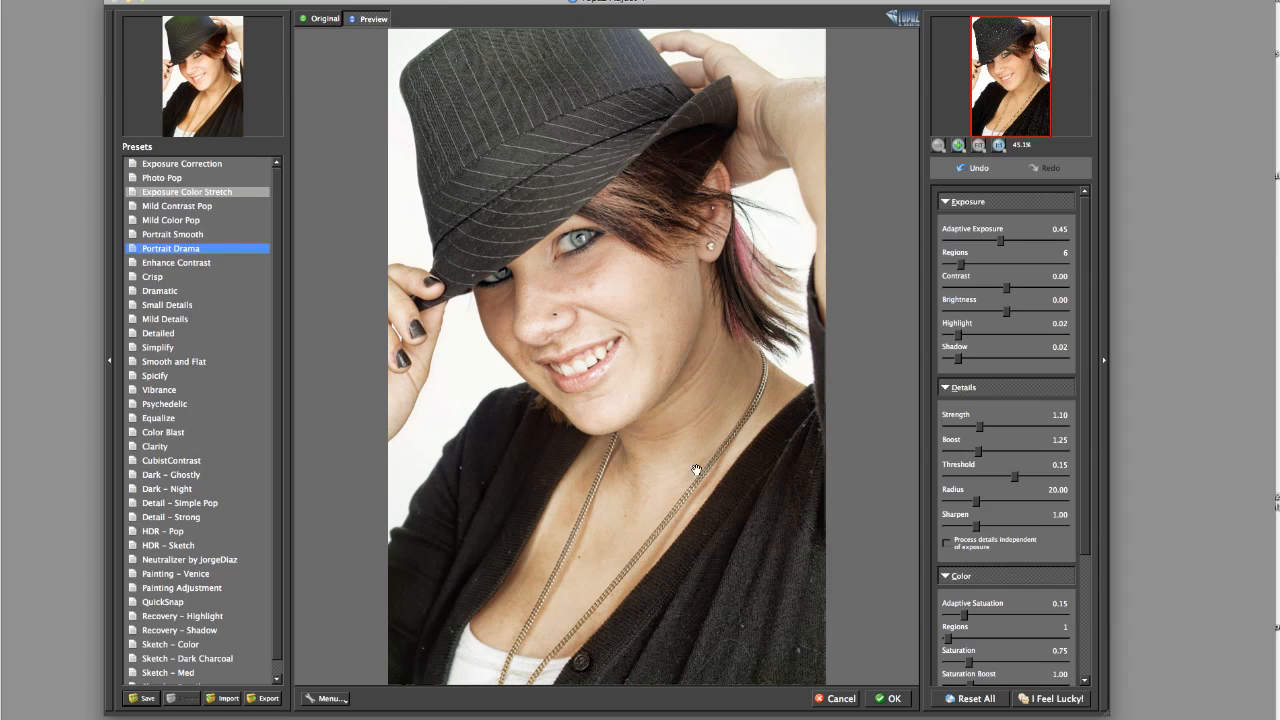
pyautogui.click(324, 20)
pyautogui.click(361, 19)
pyautogui.click(893, 699)
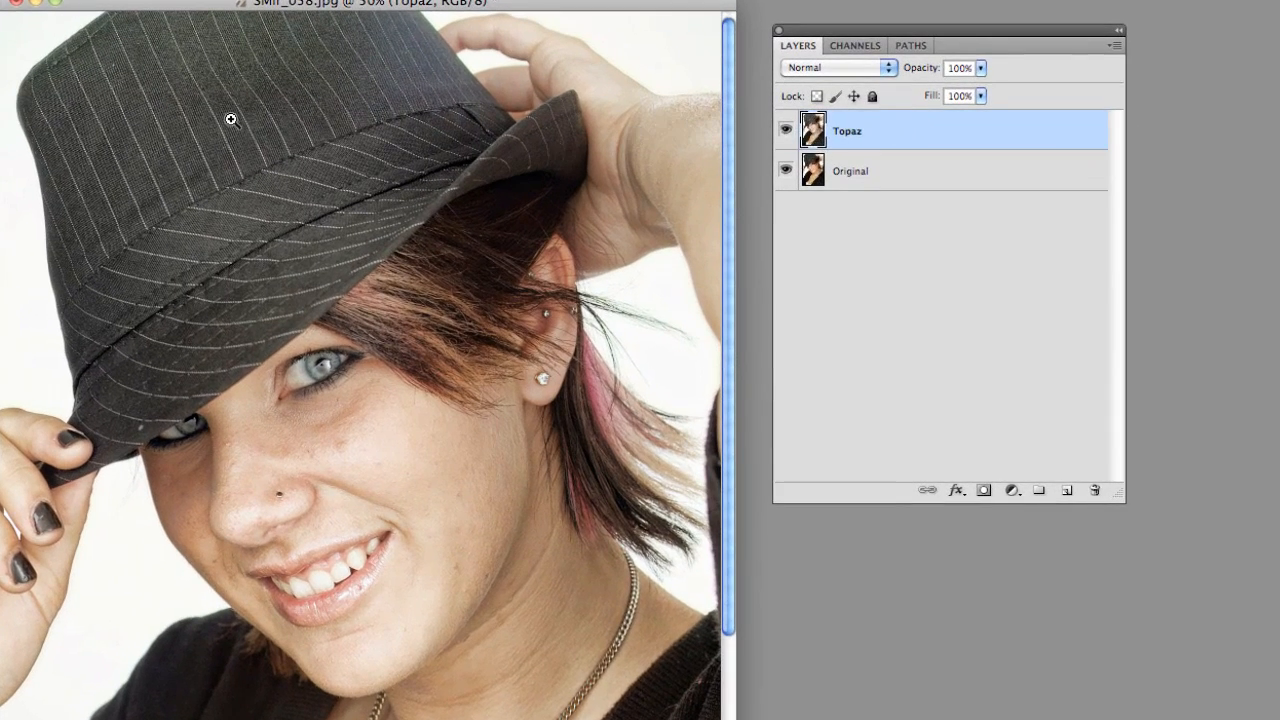
# Step: Toggle the Topaz layer's visibility repeatedly to compare the filtered portrait with the original, leaving the layer shown
pyautogui.click(786, 130)
pyautogui.click(786, 130)
pyautogui.click(786, 130)
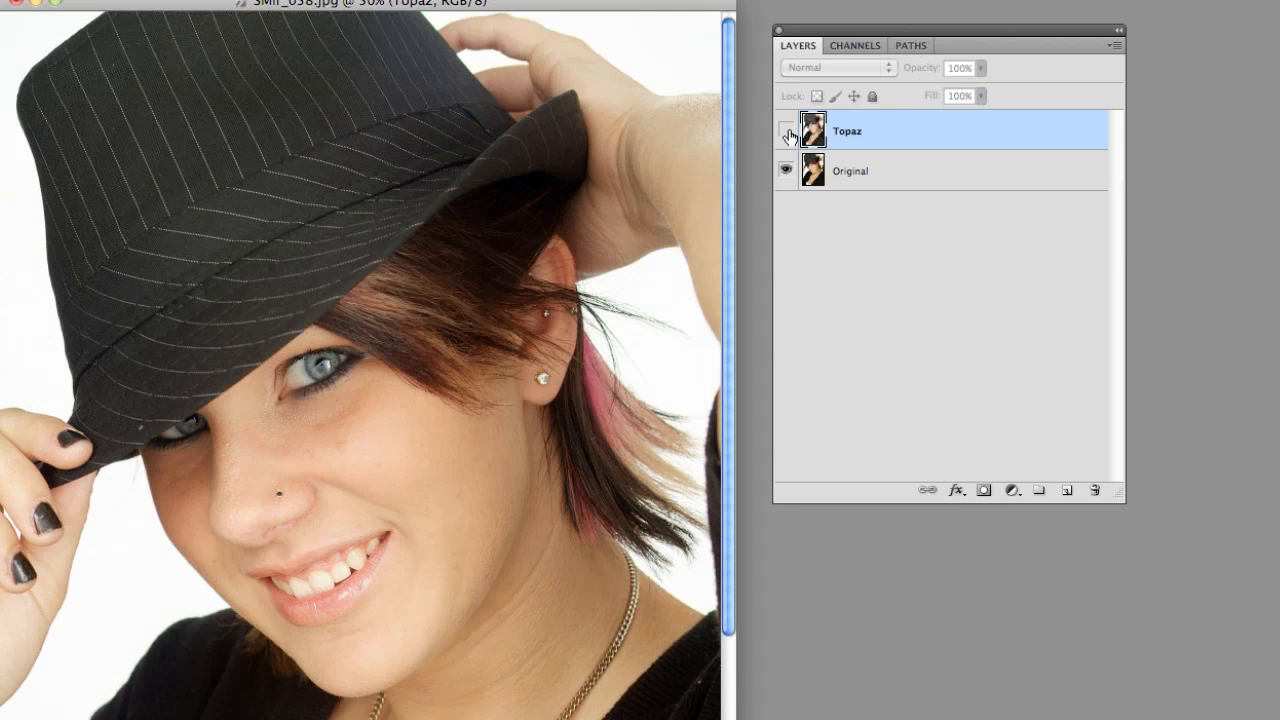
pyautogui.click(786, 130)
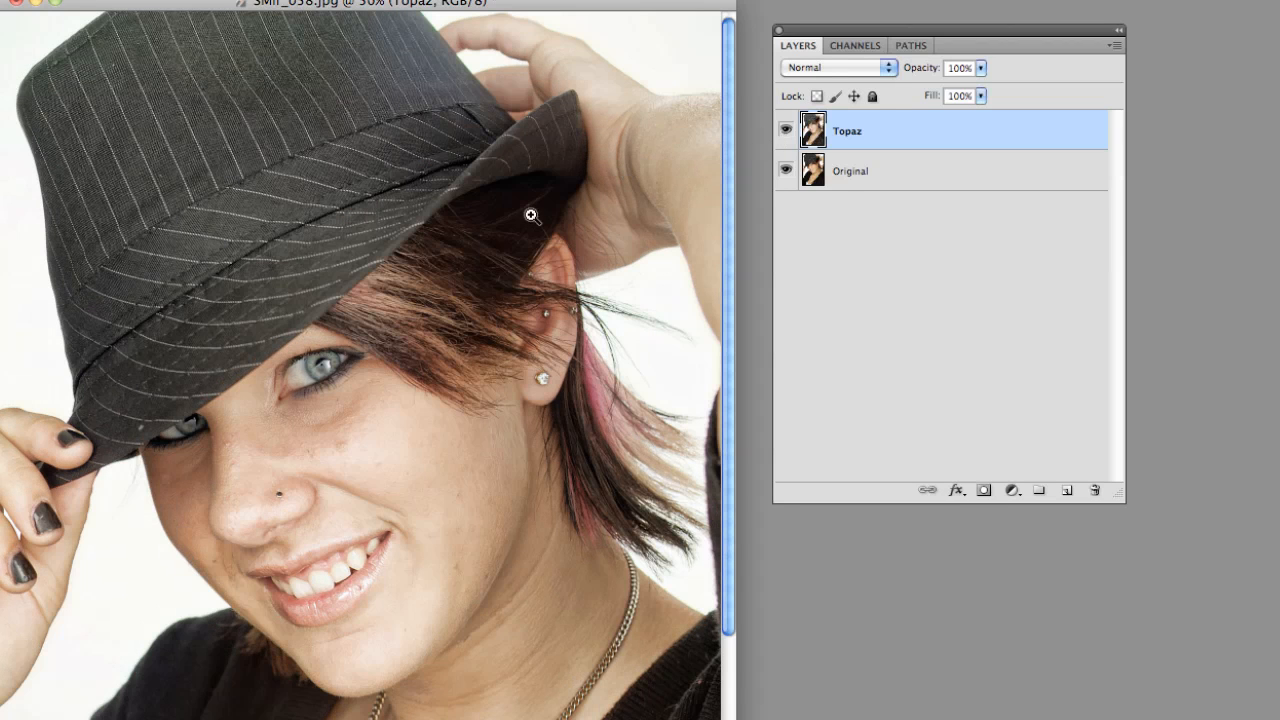
pyautogui.click(786, 130)
pyautogui.click(786, 130)
pyautogui.click(786, 132)
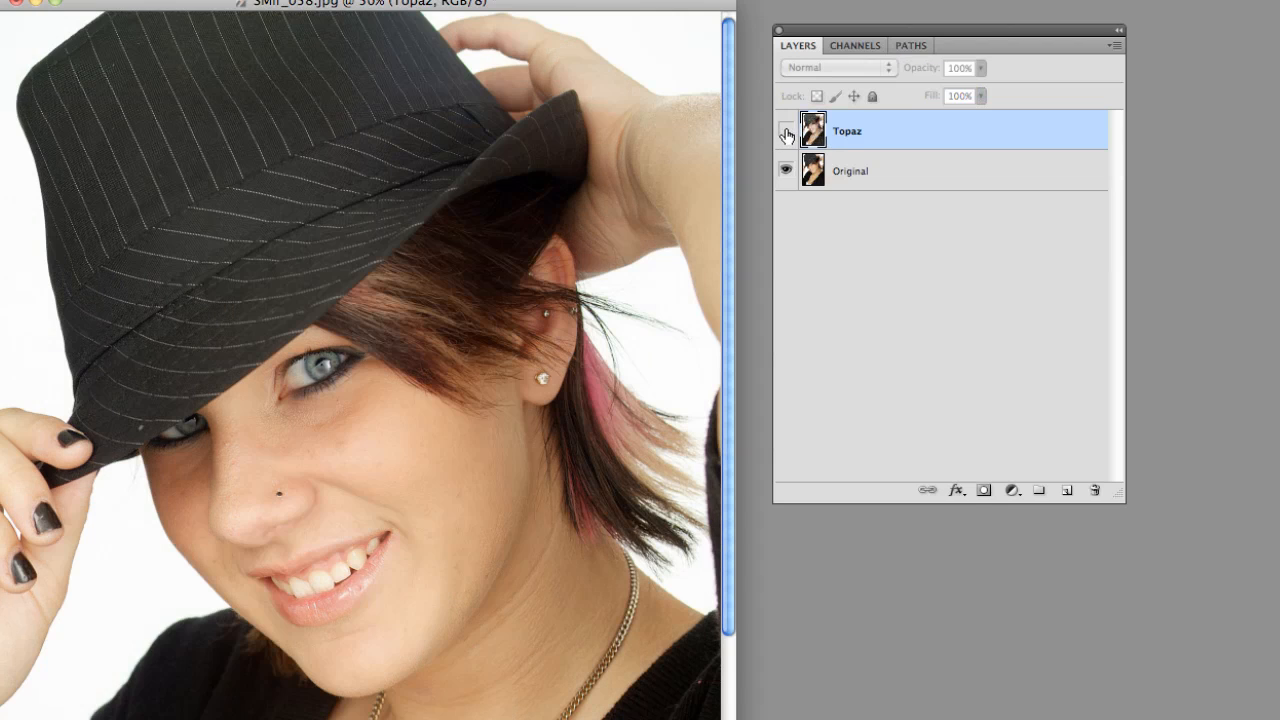
pyautogui.click(786, 132)
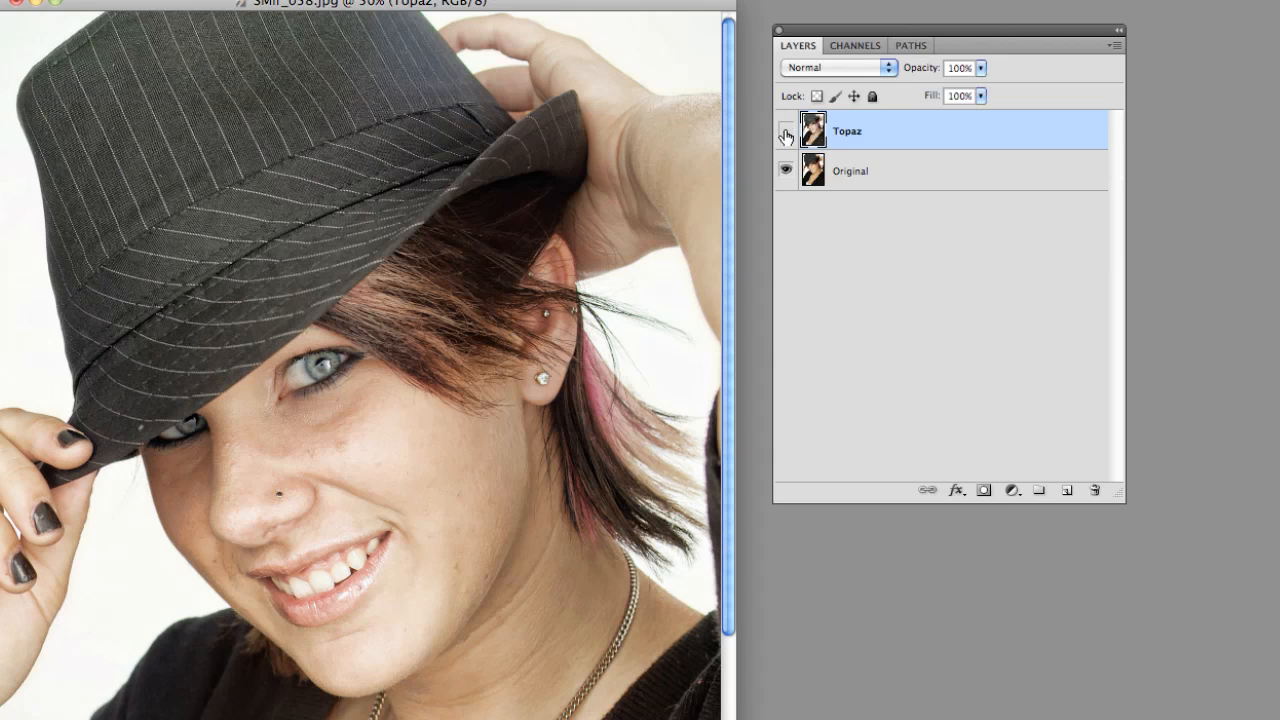
pyautogui.click(786, 133)
pyautogui.click(787, 133)
pyautogui.click(789, 134)
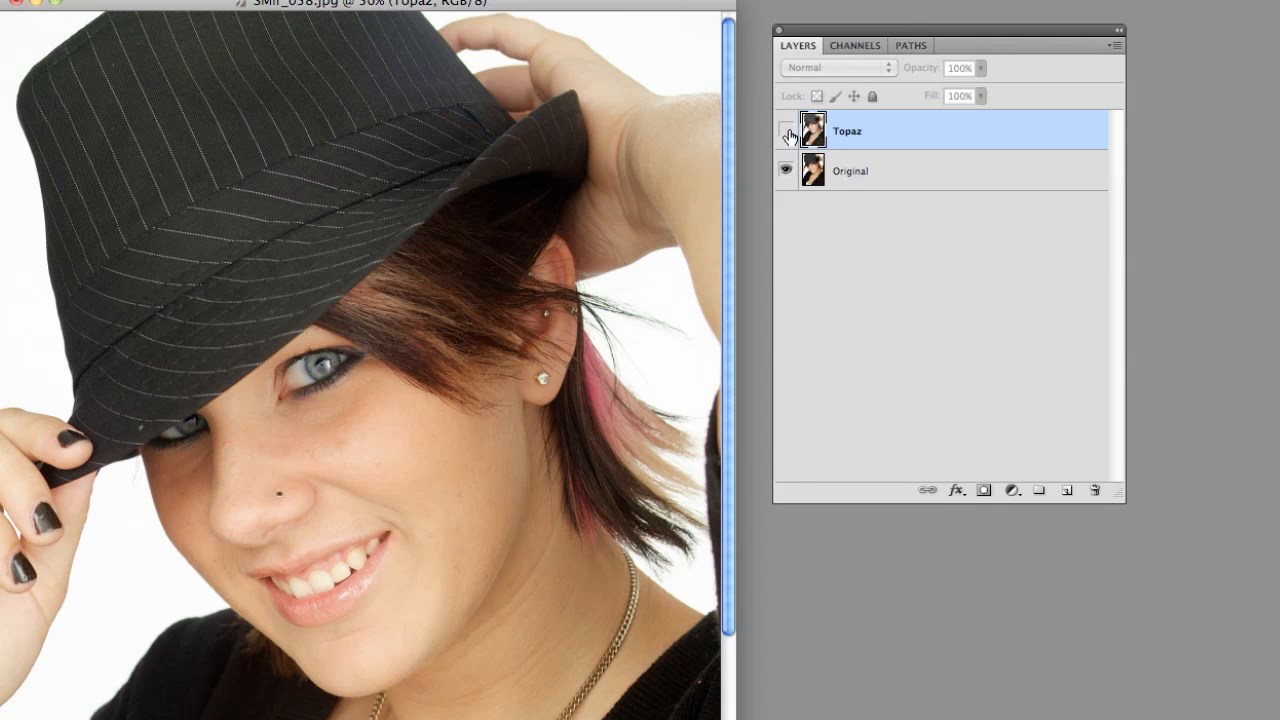
pyautogui.click(787, 133)
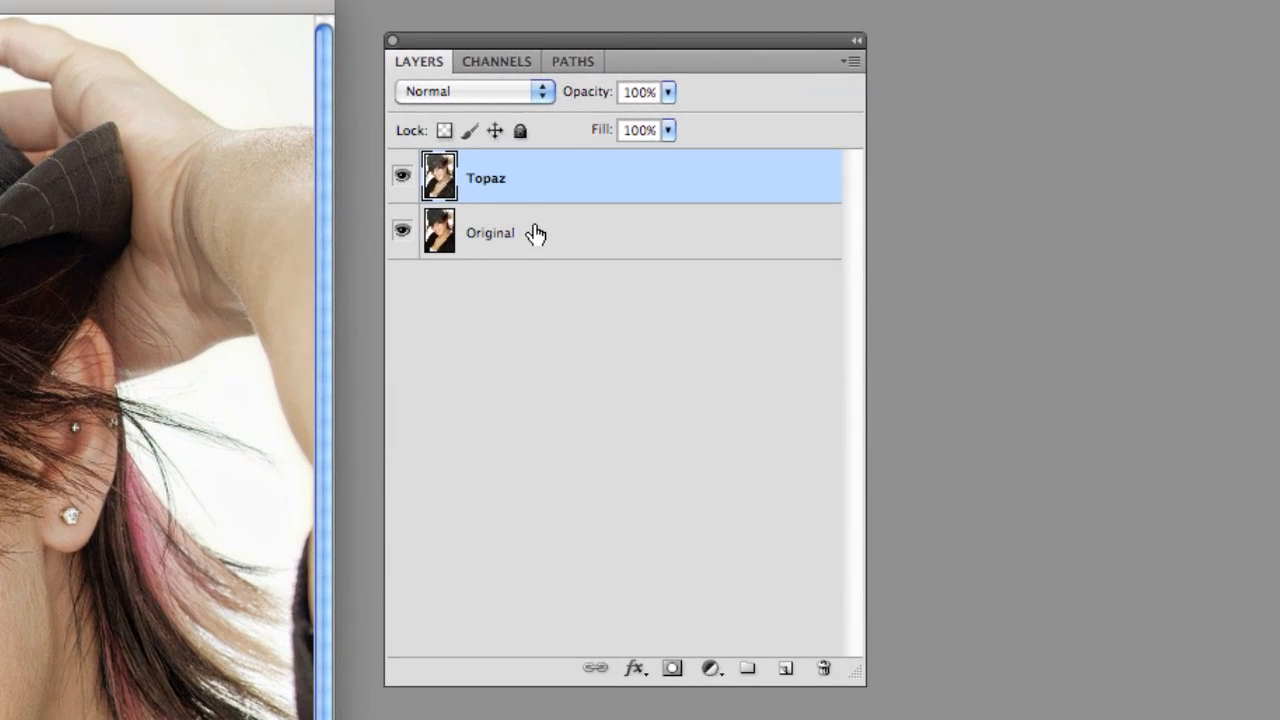
# Step: Duplicate the Original layer, move the copy above Topaz and rename it color
pyautogui.moveTo(536, 233); pyautogui.dragTo(783, 664)
pyautogui.moveTo(571, 240); pyautogui.dragTo(572, 174)
pyautogui.doubleClick(542, 182)
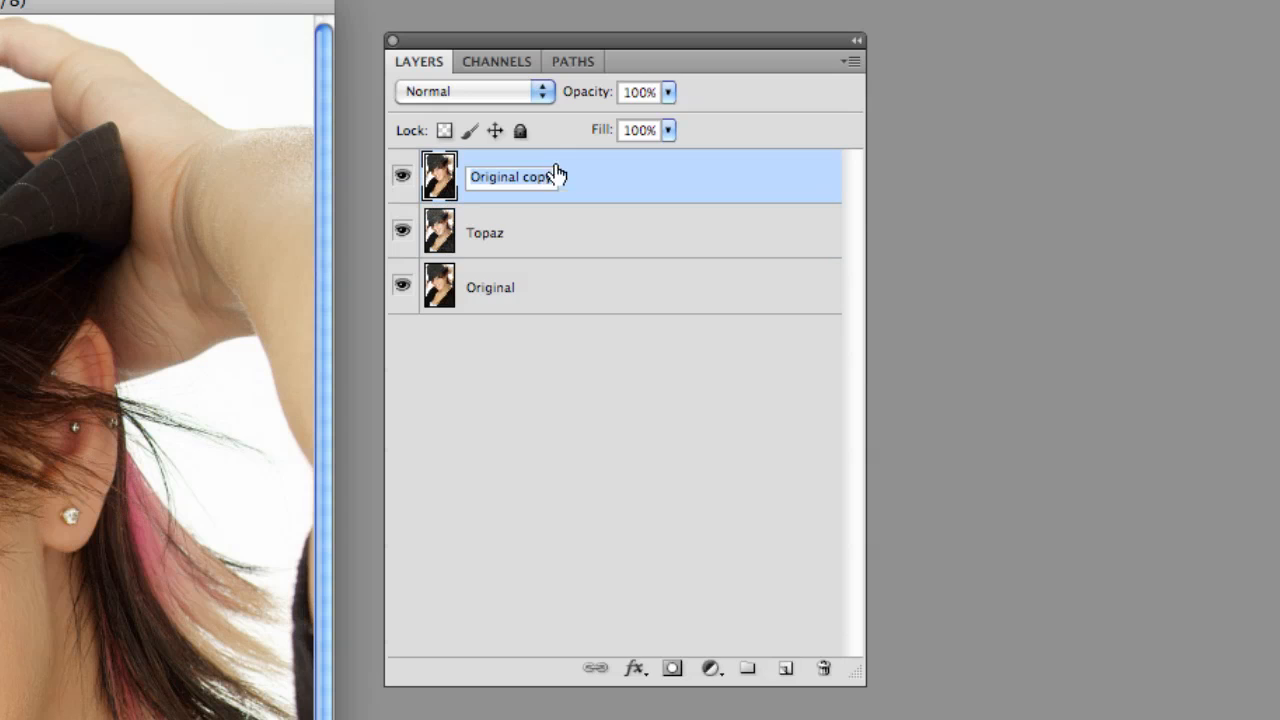
pyautogui.write('color')
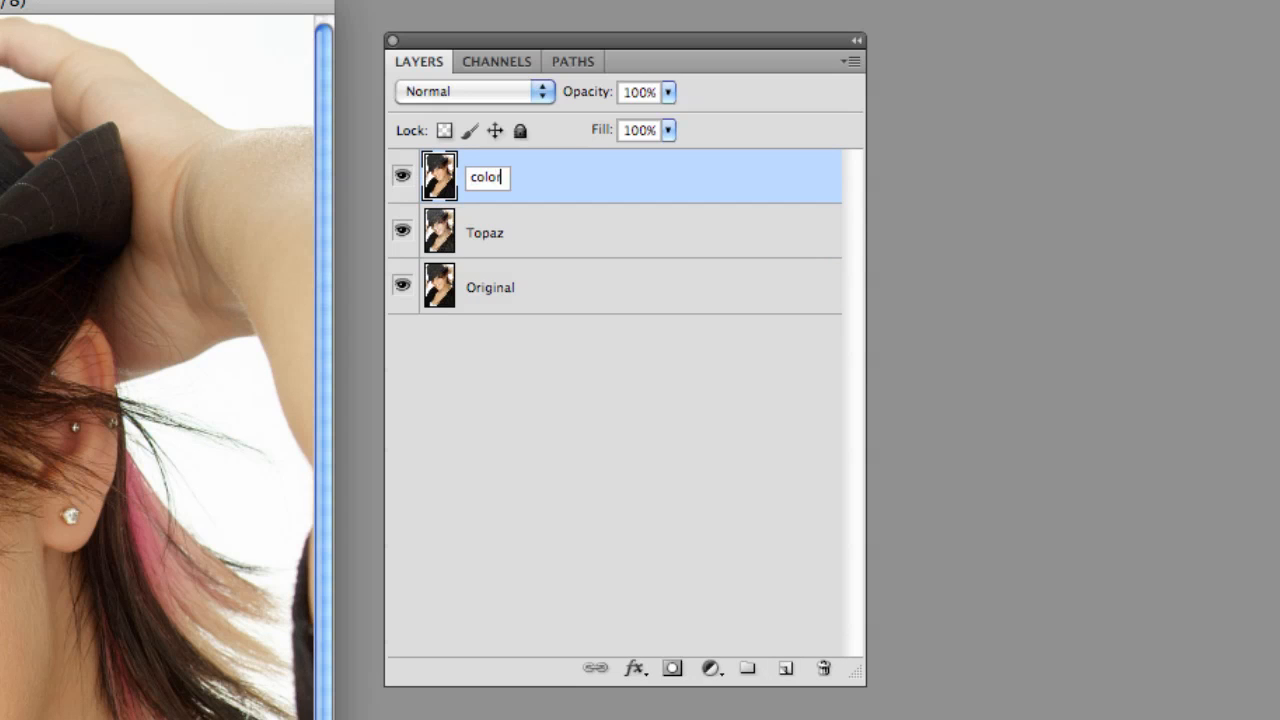
pyautogui.press('Return')
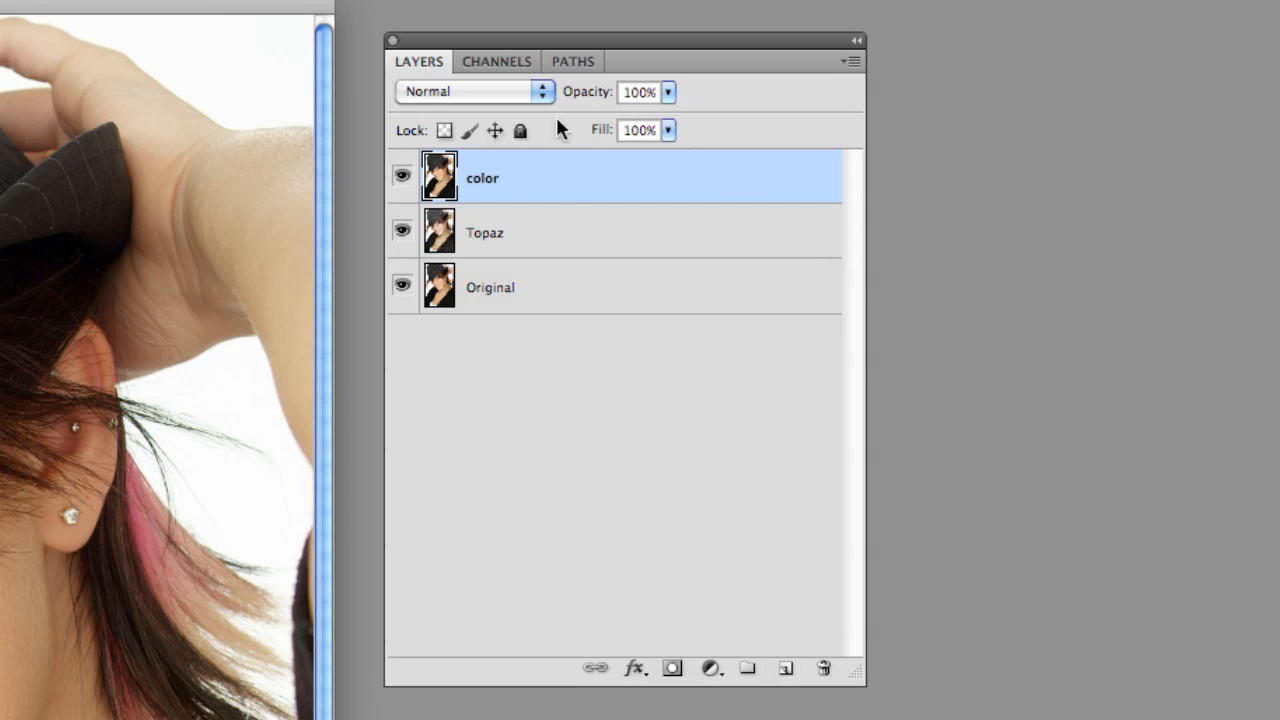
# Step: Set the color layer's blend mode to Color and merge it down into the Topaz layer
pyautogui.click(515, 89)
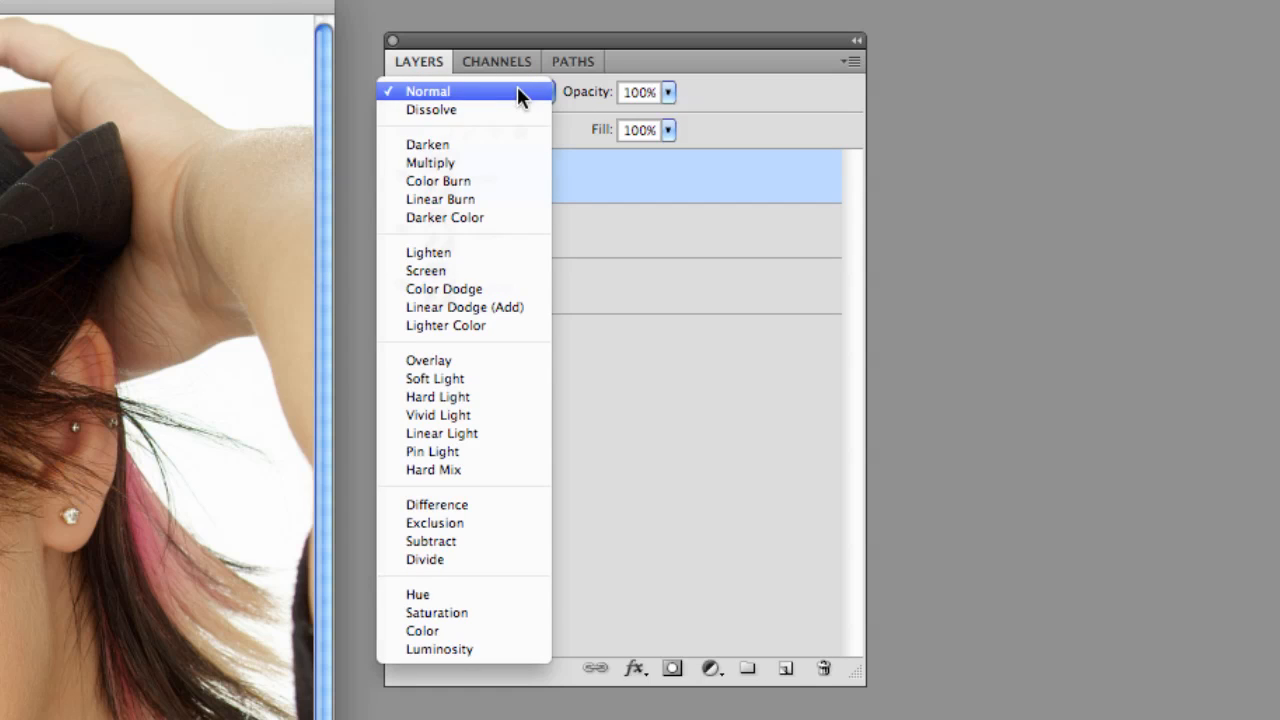
pyautogui.click(437, 631)
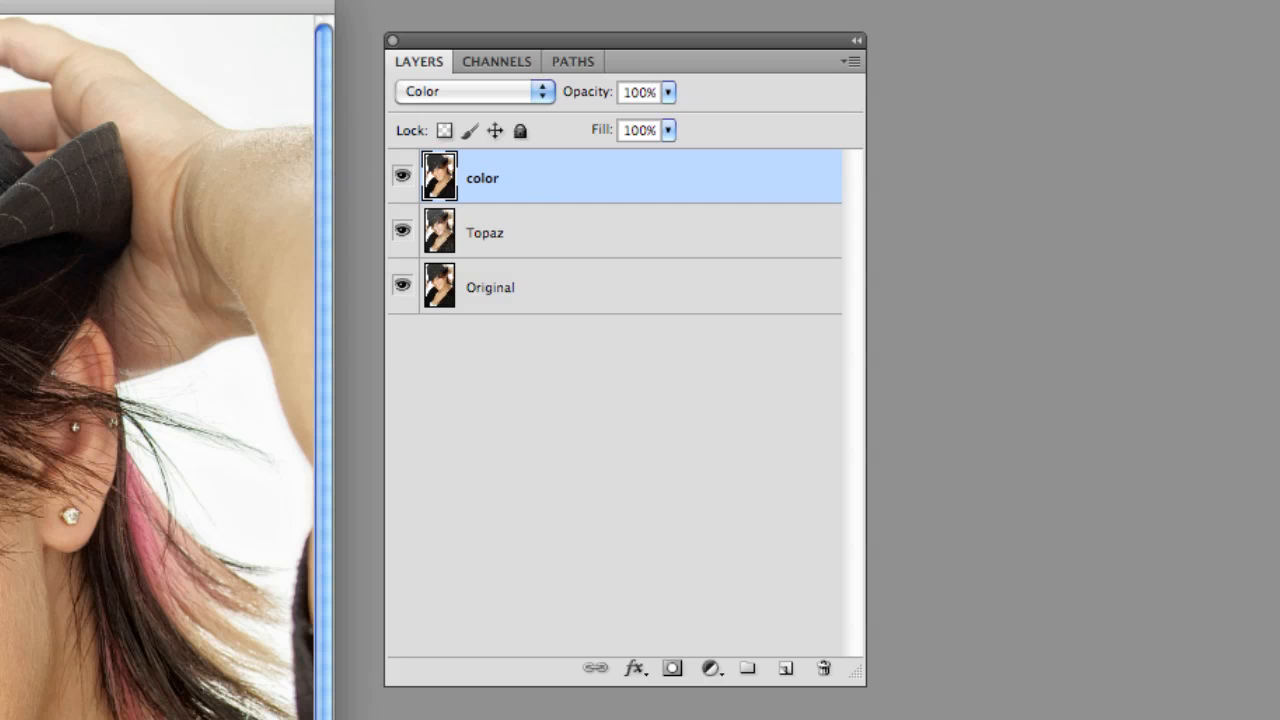
pyautogui.press('super+e')
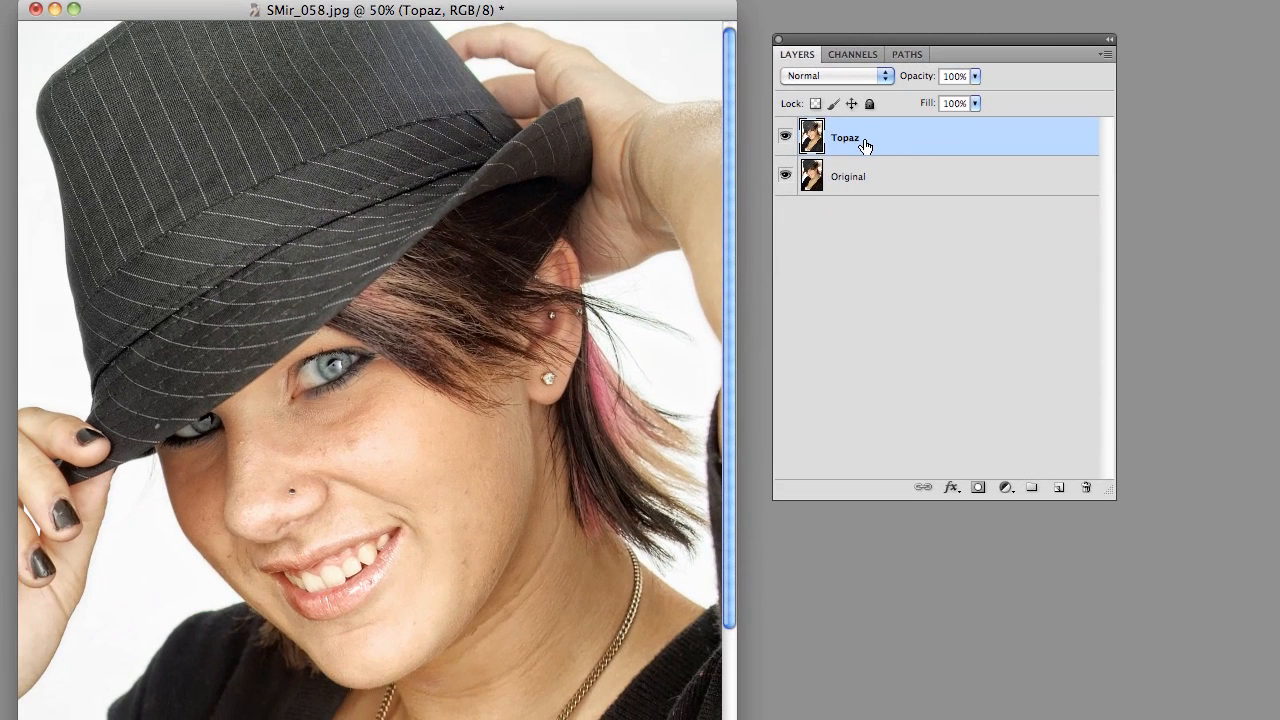
# Step: Toggle the top layer's visibility repeatedly to compare the portrait's skin and hair colors with and without it
pyautogui.click(785, 139)
pyautogui.click(785, 139)
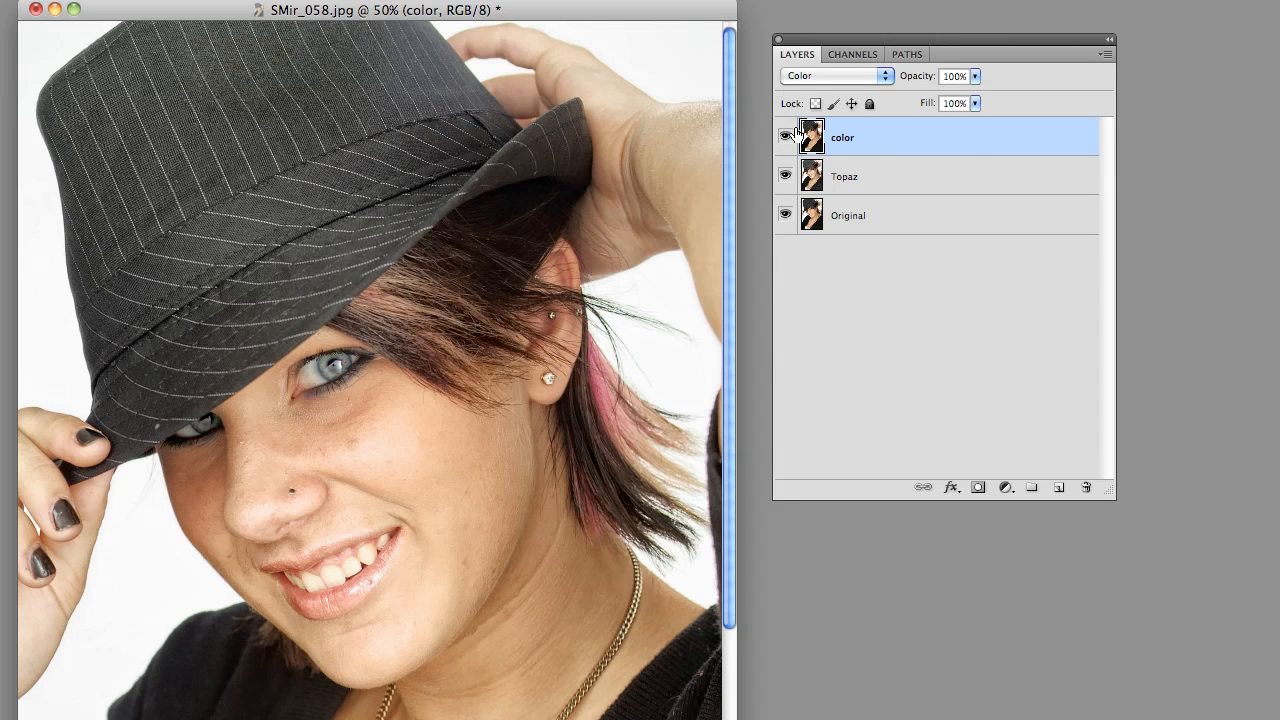
pyautogui.click(785, 139)
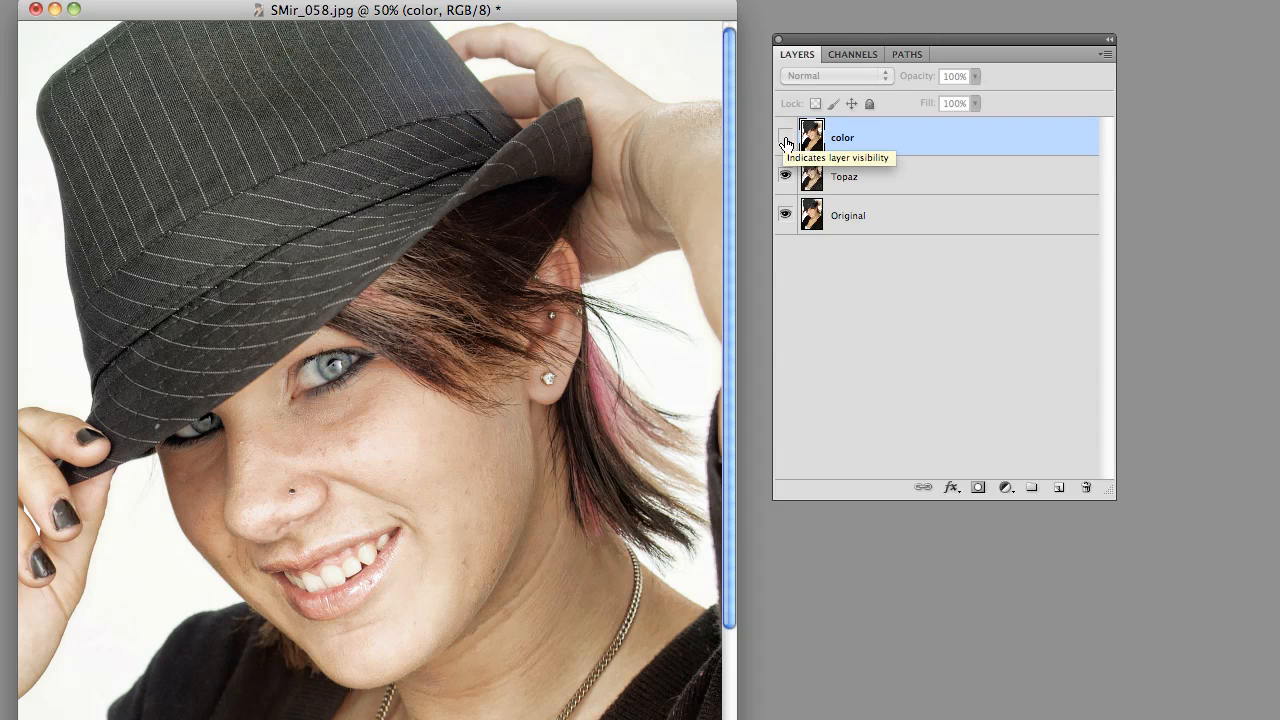
pyautogui.click(785, 140)
pyautogui.click(786, 140)
pyautogui.click(786, 140)
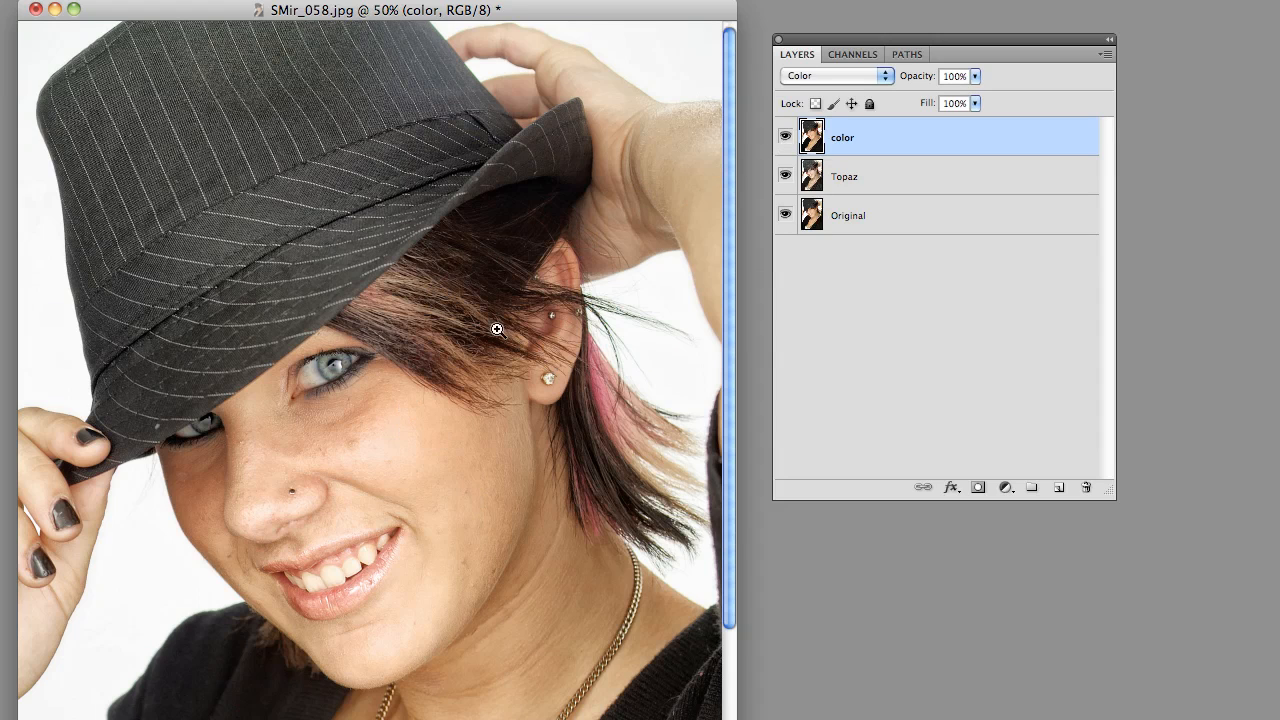
pyautogui.click(785, 139)
pyautogui.click(785, 139)
pyautogui.click(785, 139)
pyautogui.click(785, 139)
pyautogui.click(785, 139)
# Step: Merge the color layer down into Topaz and lower the merged layer's opacity to 76%
pyautogui.press('Delete')
pyautogui.moveTo(619, 8); pyautogui.dragTo(627, 14)
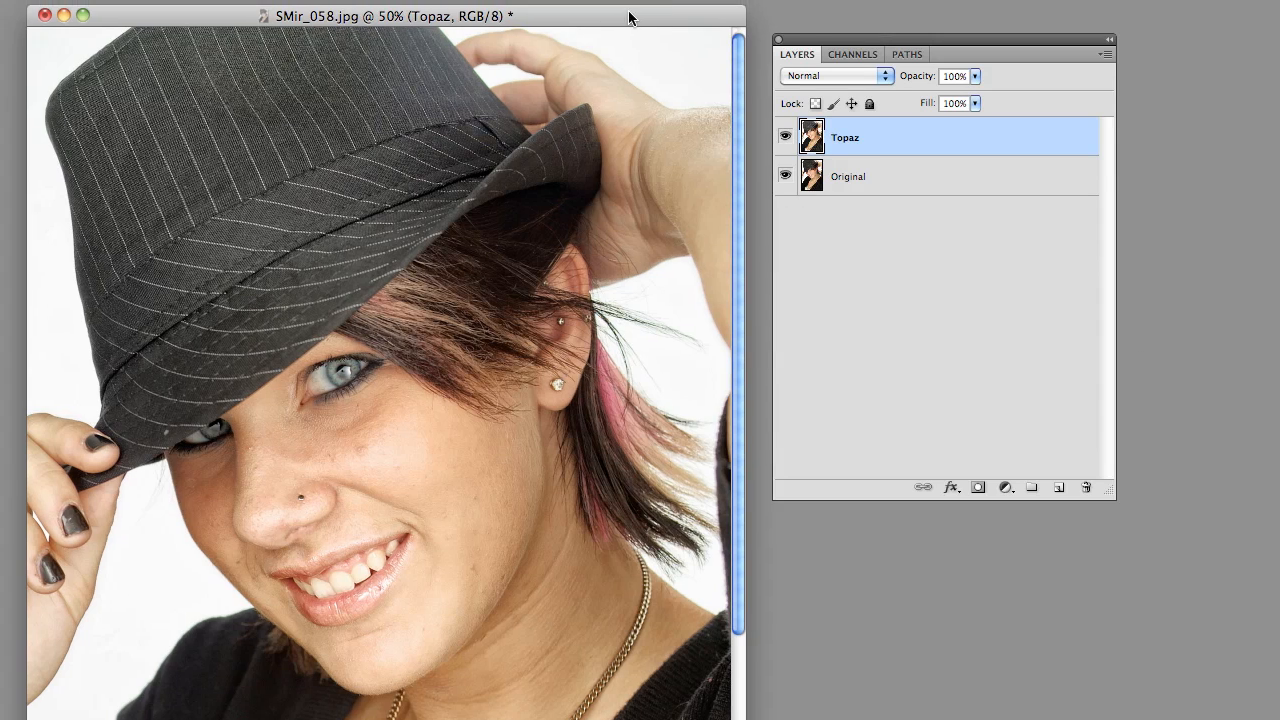
pyautogui.moveTo(963, 37); pyautogui.dragTo(970, 40)
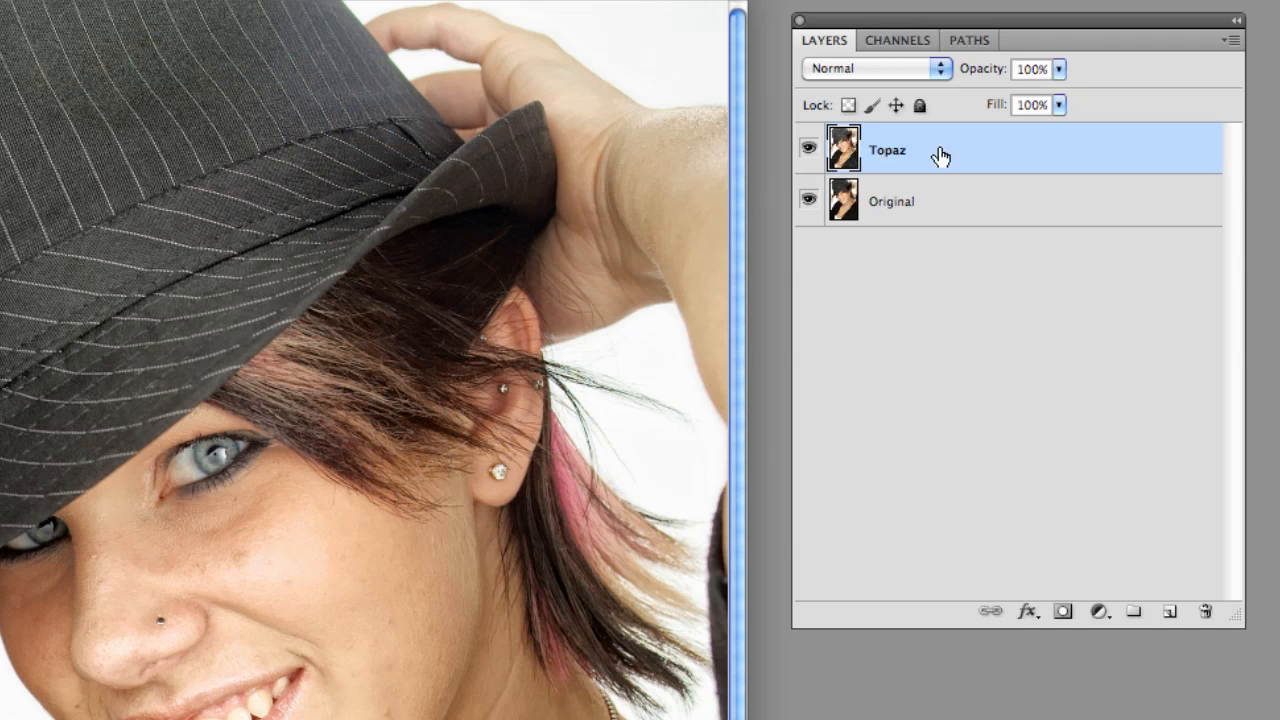
pyautogui.moveTo(1057, 72); pyautogui.dragTo(1031, 103)
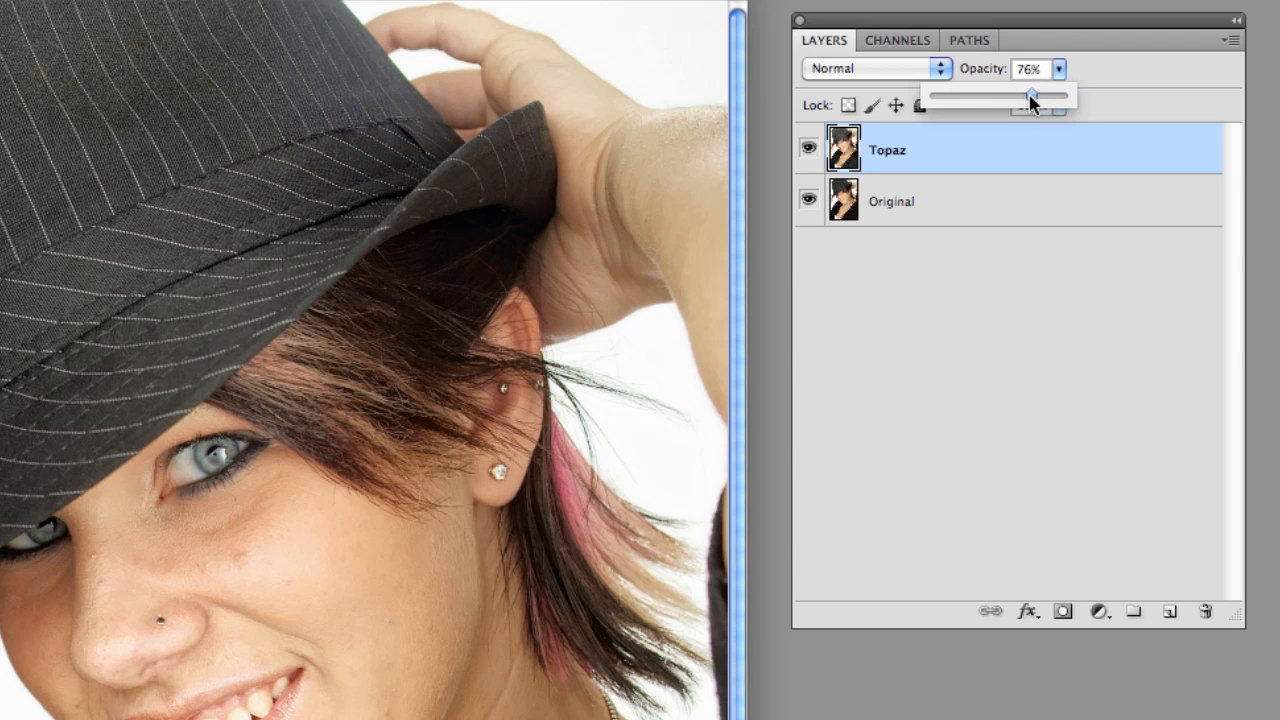
# Step: Toggle the reduced-opacity Topaz layer off and on to compare the softened effect with the original
pyautogui.click(809, 149)
pyautogui.click(809, 149)
pyautogui.click(809, 149)
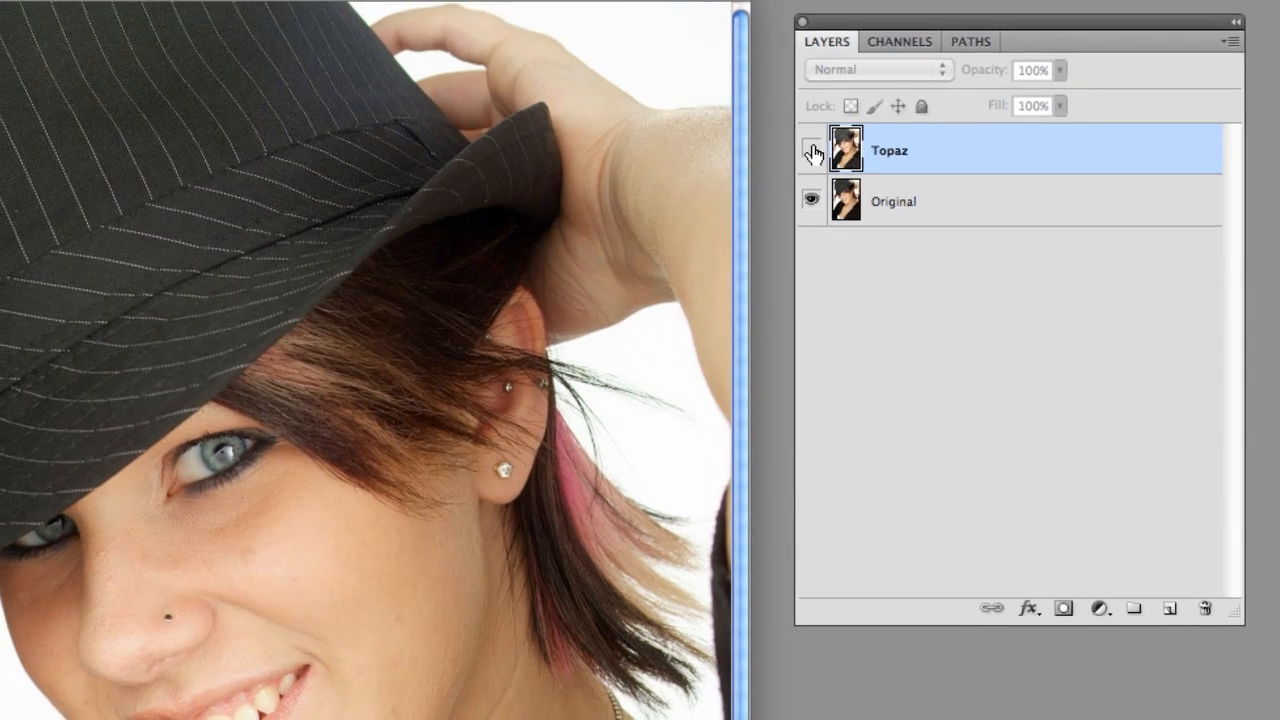
pyautogui.click(809, 149)
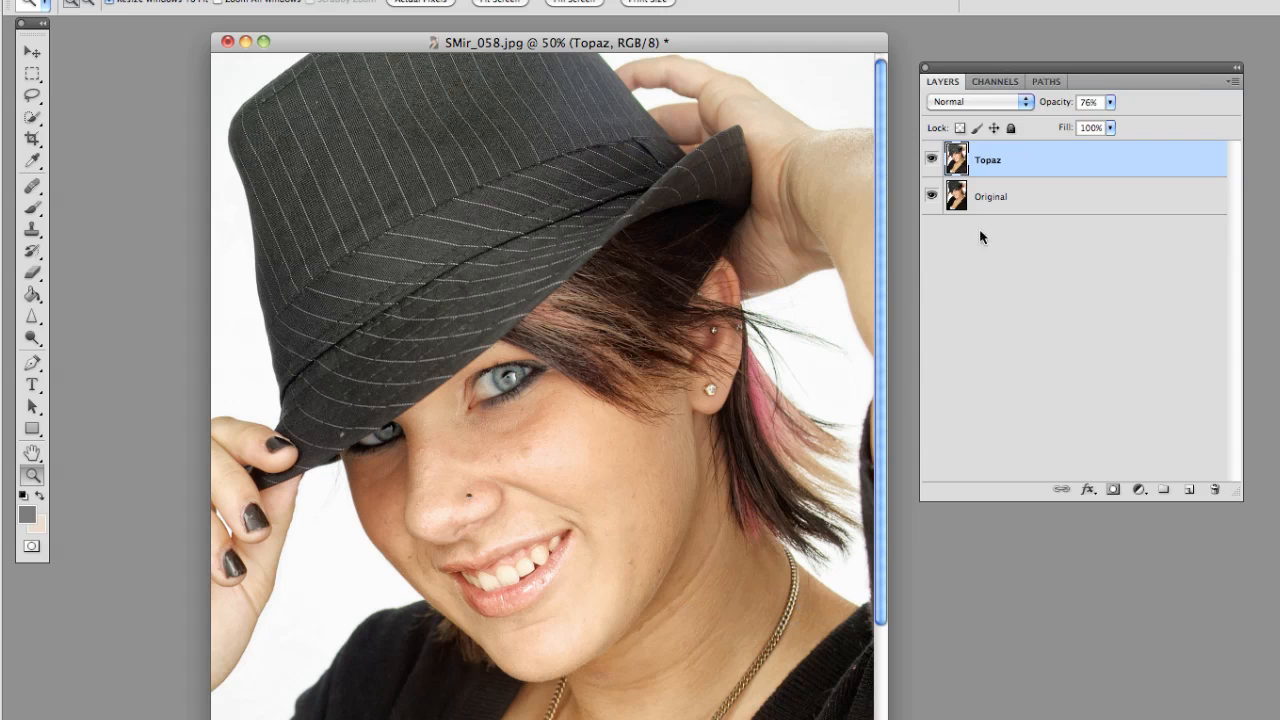
# Step: Delete the merged Topaz layer so that only the Original layer is left
pyautogui.moveTo(1049, 163); pyautogui.dragTo(1215, 489)
pyautogui.moveTo(1051, 64); pyautogui.dragTo(1072, 67)
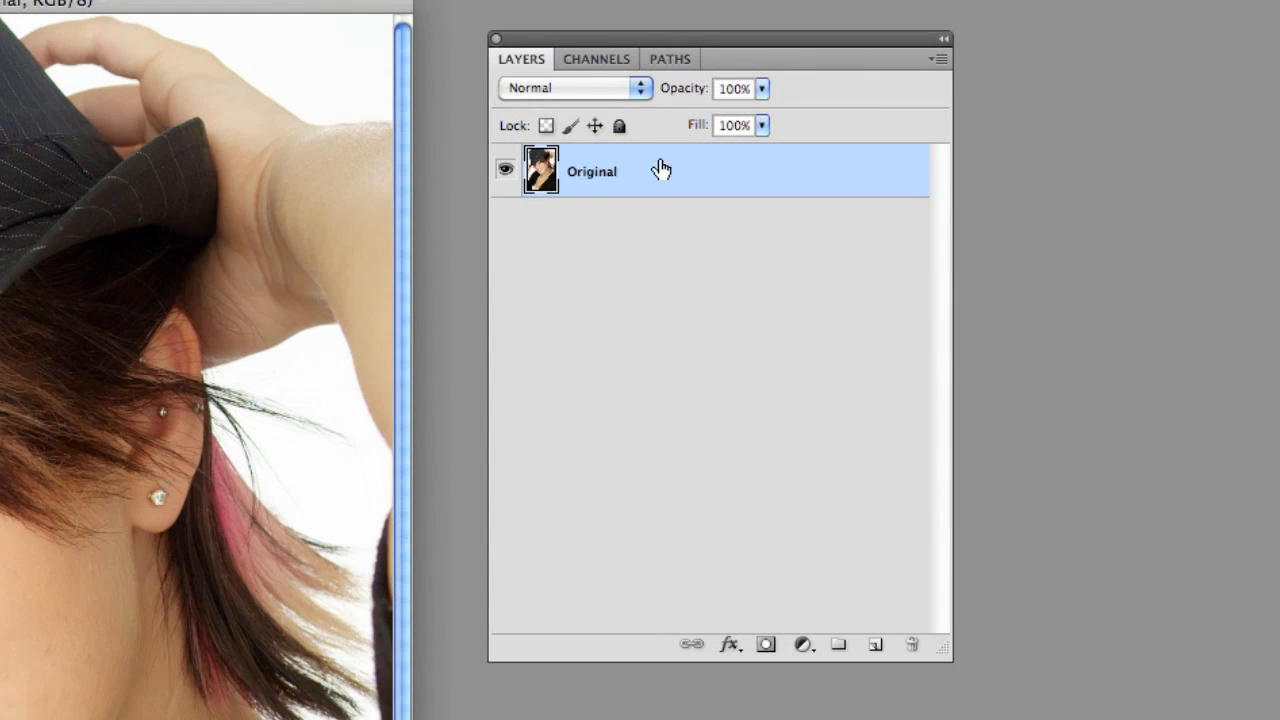
# Step: Duplicate the Original layer twice and make the top copy a layer named color with the Color blend mode
pyautogui.moveTo(614, 174); pyautogui.dragTo(874, 644)
pyautogui.doubleClick(610, 171)
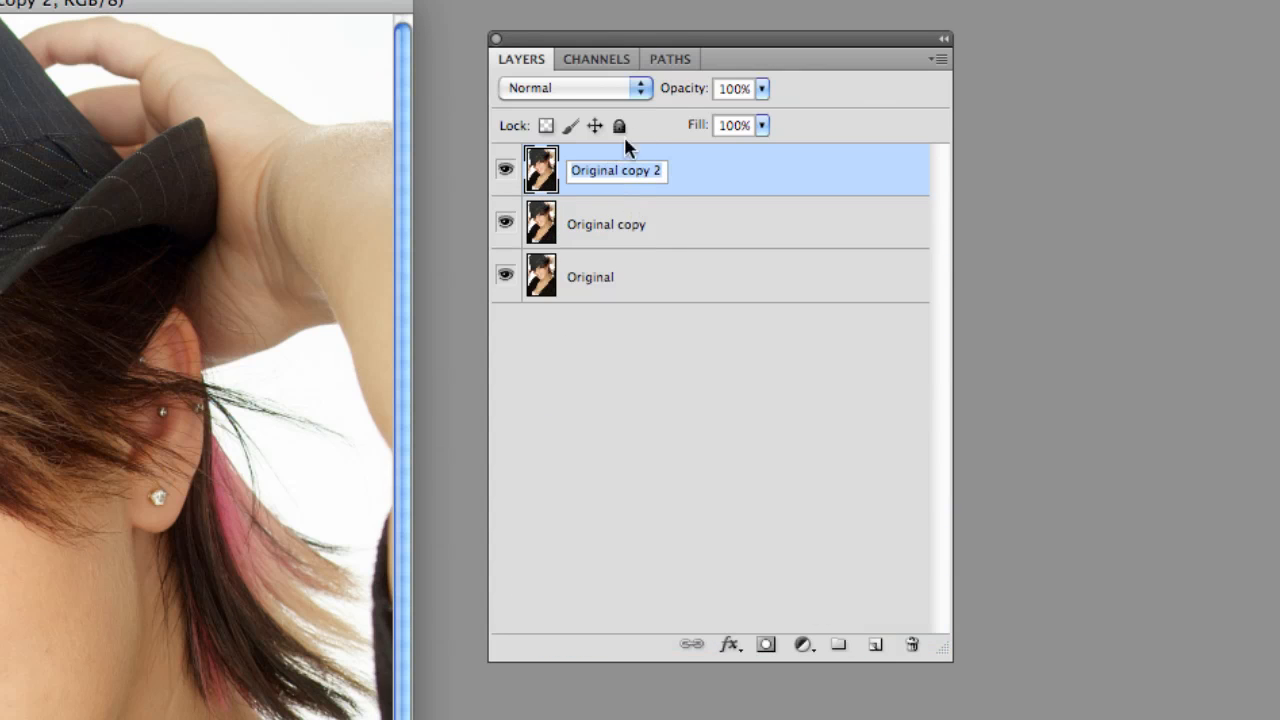
pyautogui.write('color')
pyautogui.press('Return')
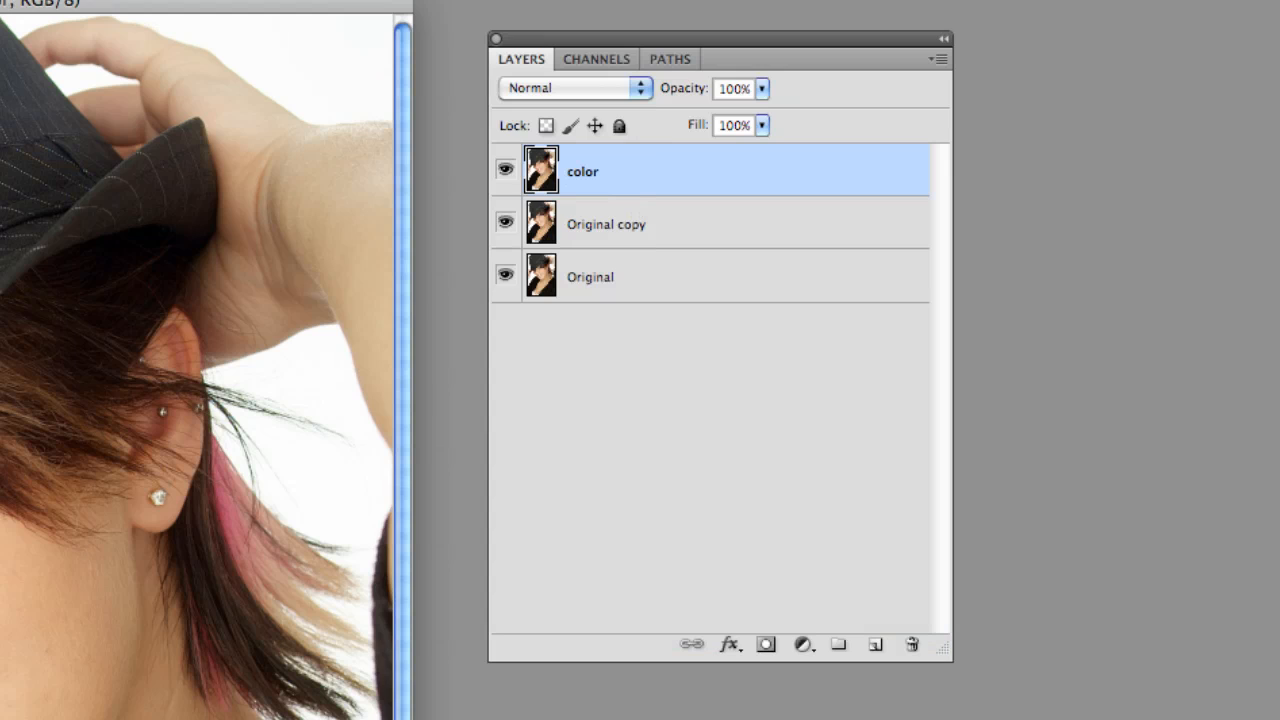
pyautogui.click(614, 87)
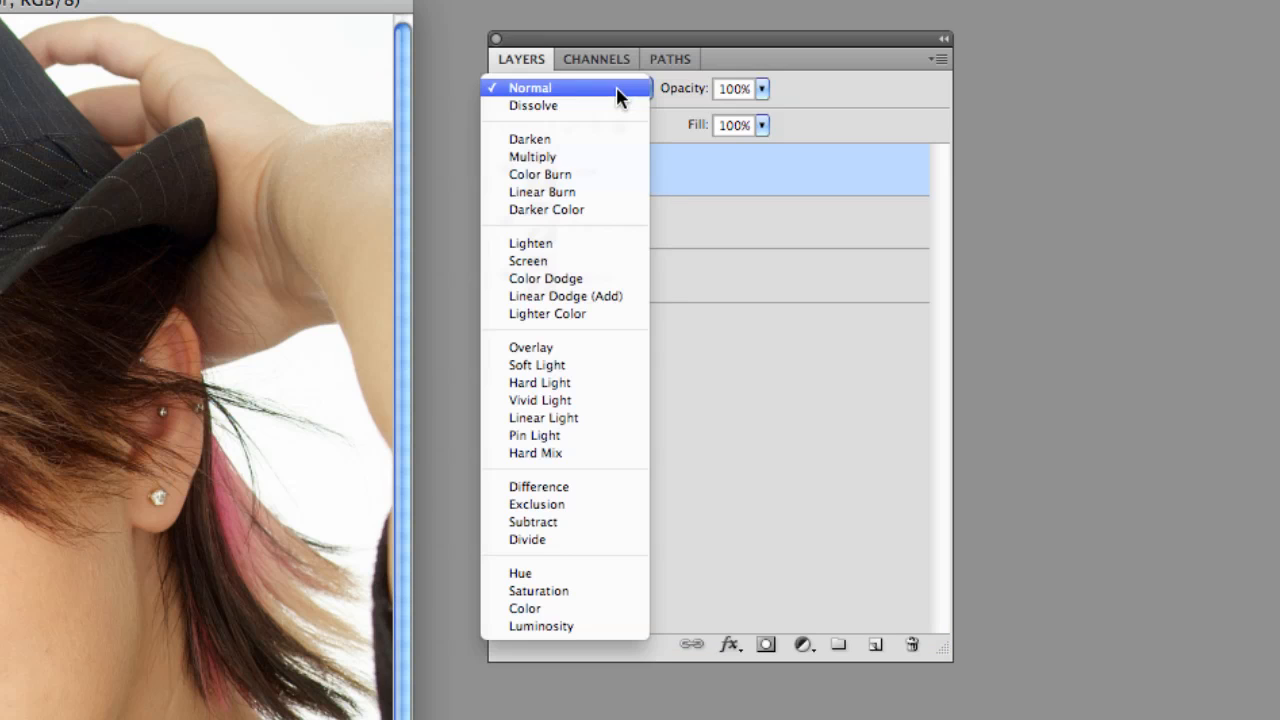
pyautogui.click(545, 604)
# Step: Rename the layer copy between color and Original to topaz and leave it selected
pyautogui.click(614, 228)
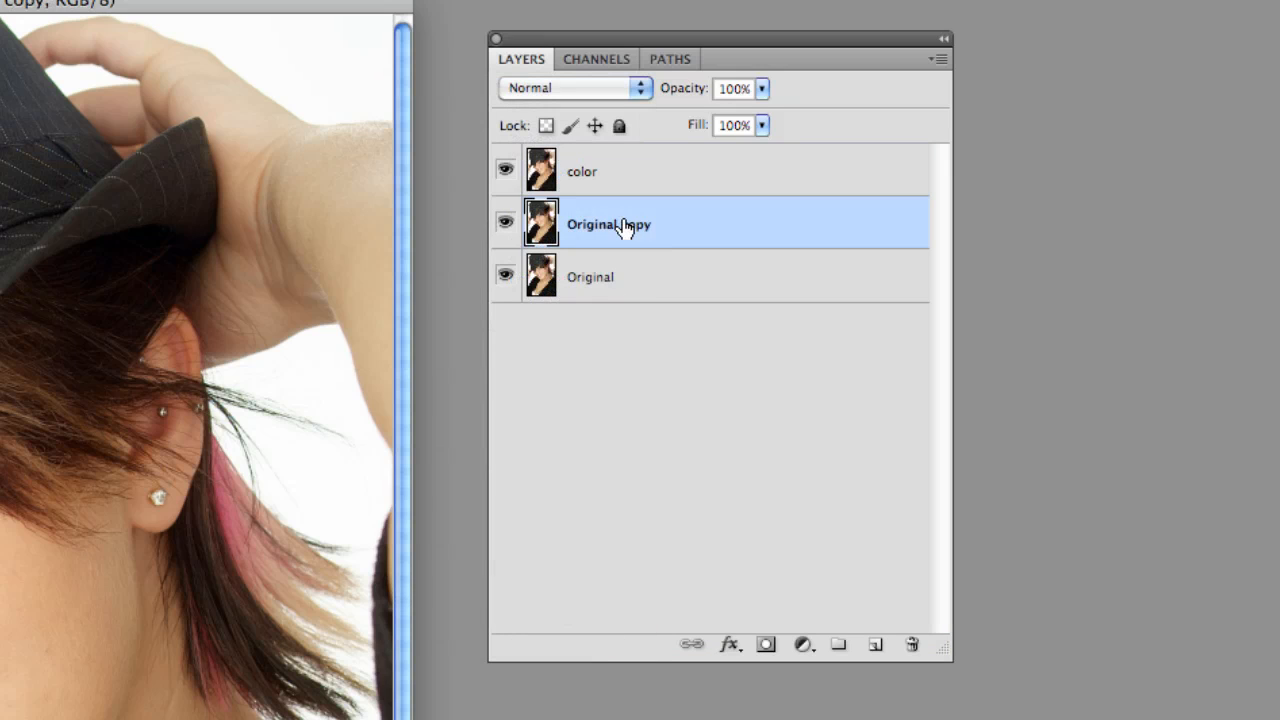
pyautogui.doubleClick(624, 222)
pyautogui.write('topaz')
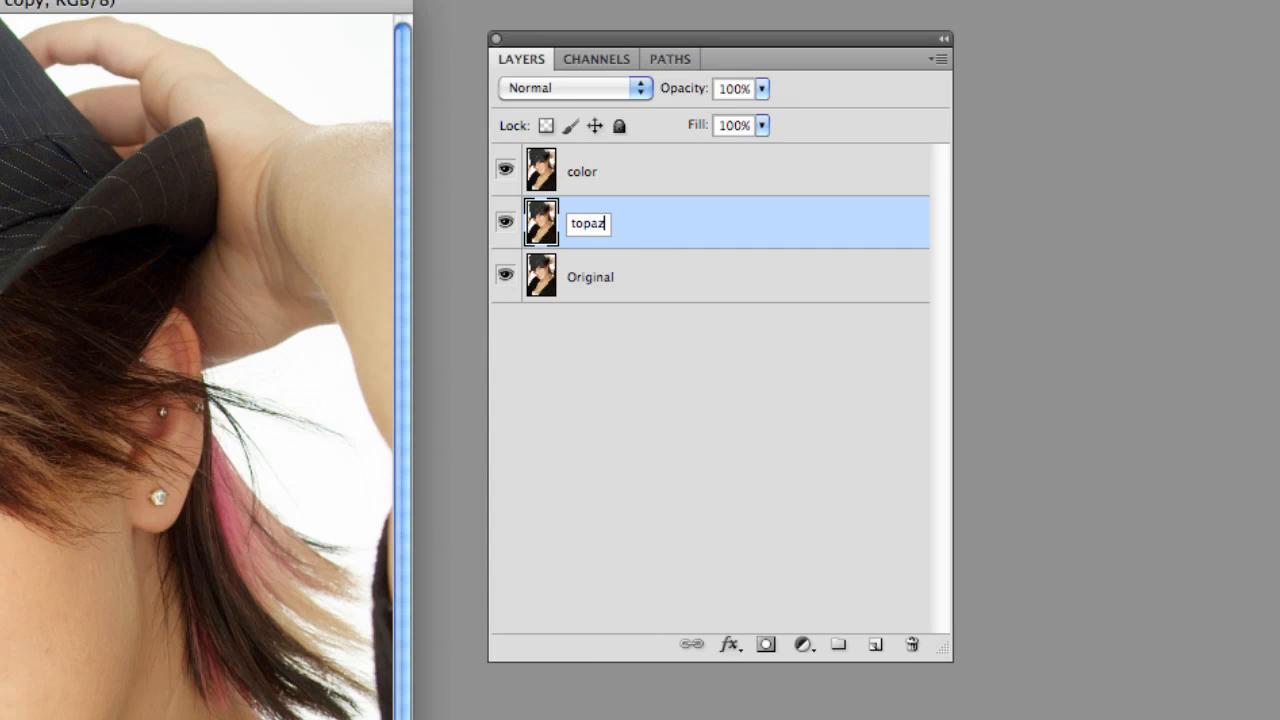
pyautogui.press('Return')
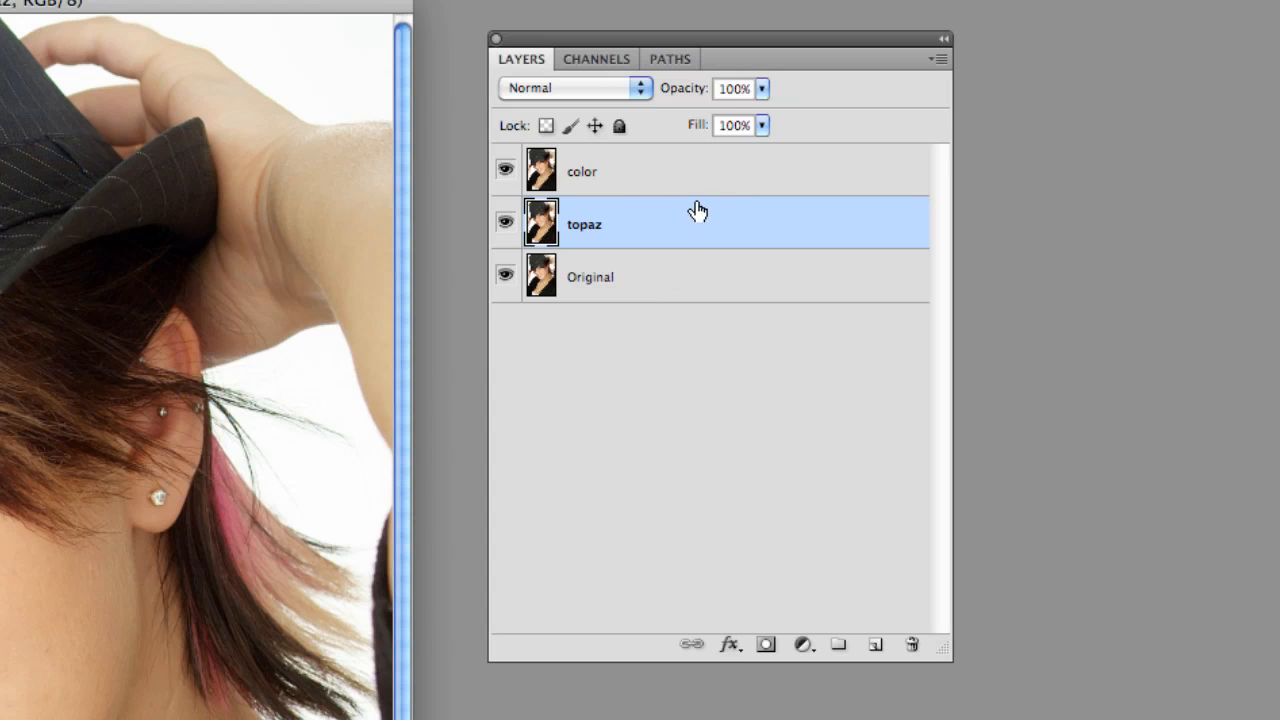
pyautogui.click(651, 258)
pyautogui.click(634, 223)
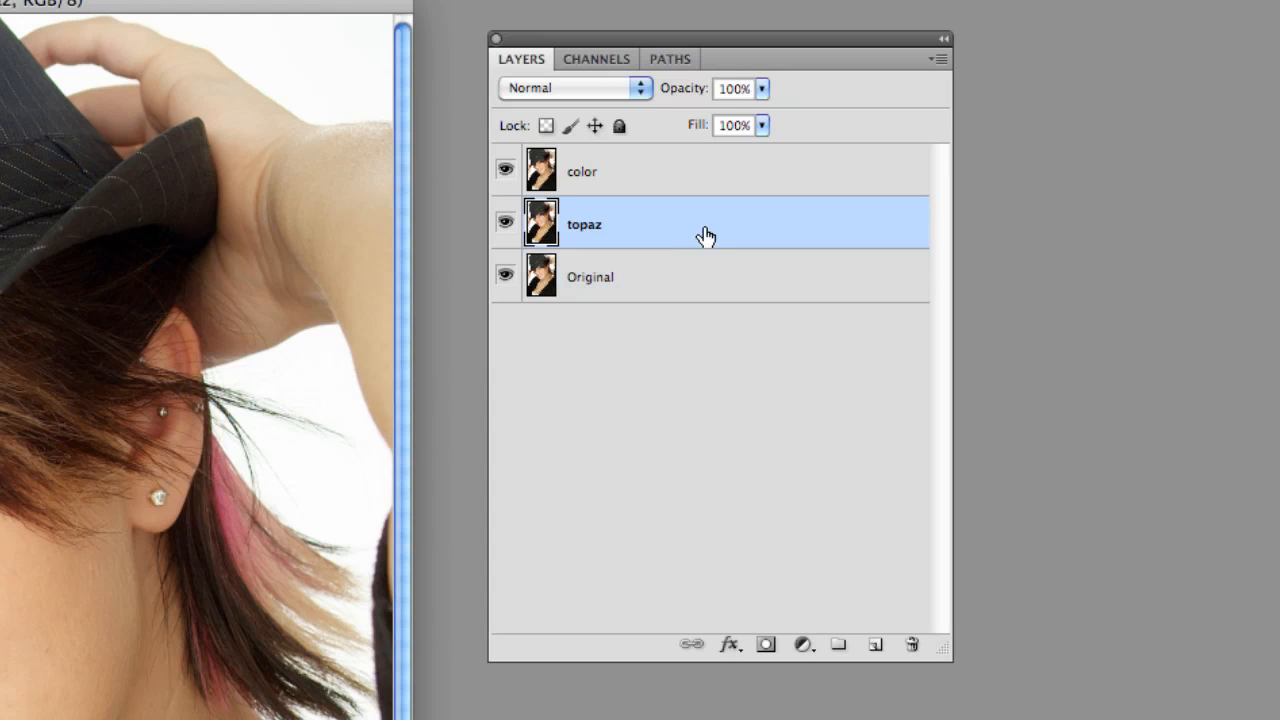